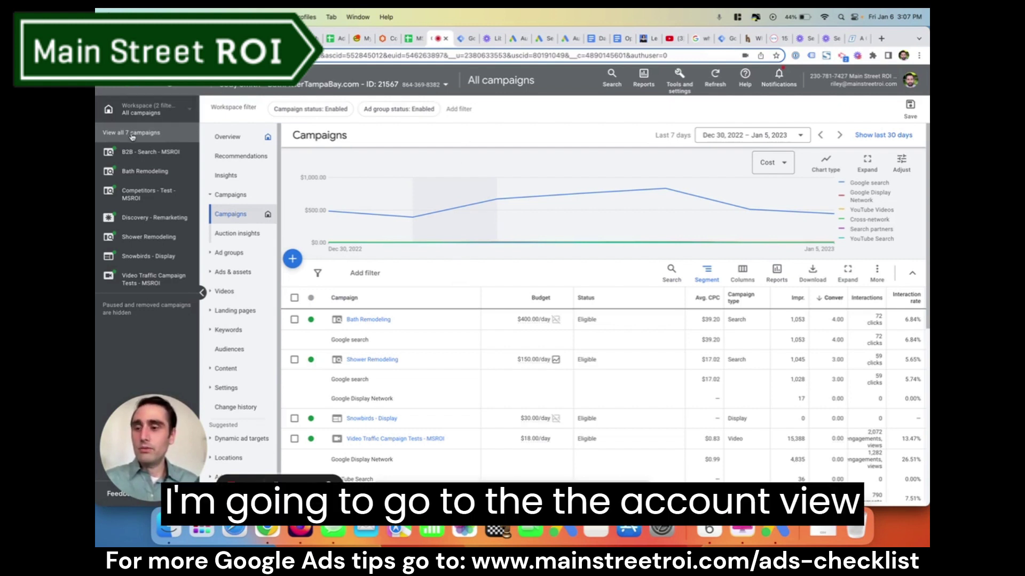
# - Check in the account-level Account settings that Call reporting is turned On
pyautogui.click(227, 387)
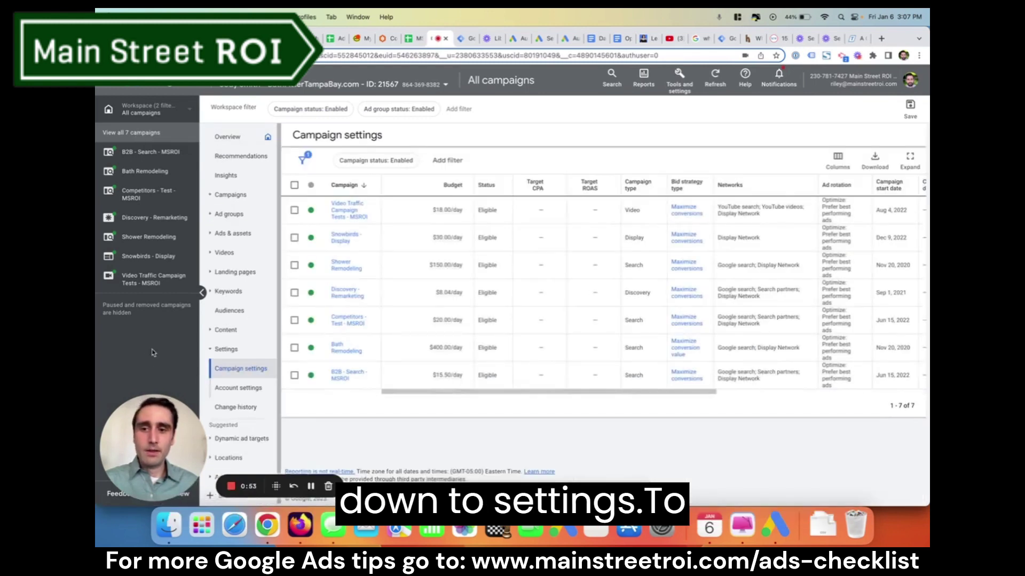
pyautogui.click(233, 392)
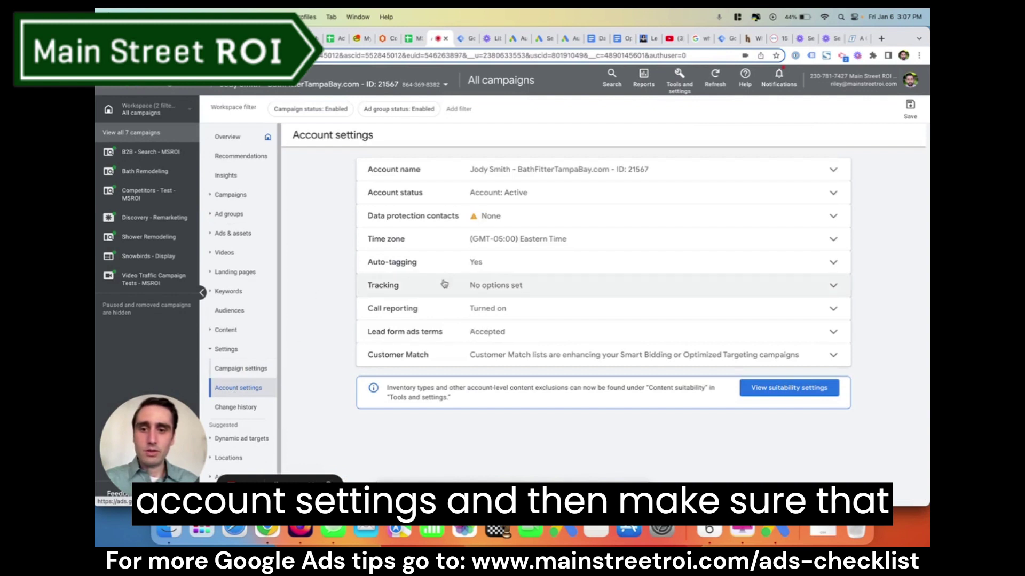
pyautogui.click(468, 314)
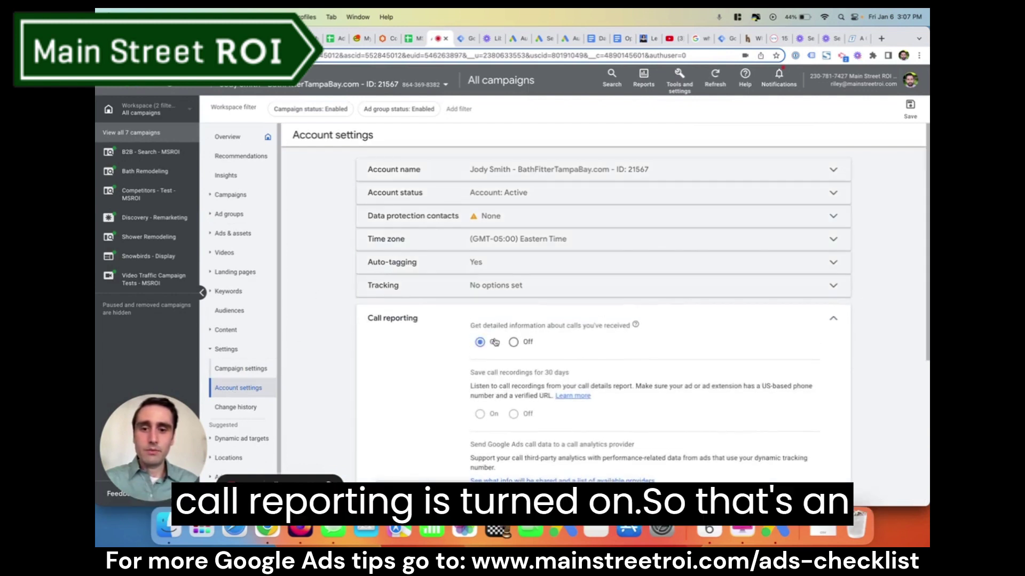
pyautogui.click(834, 324)
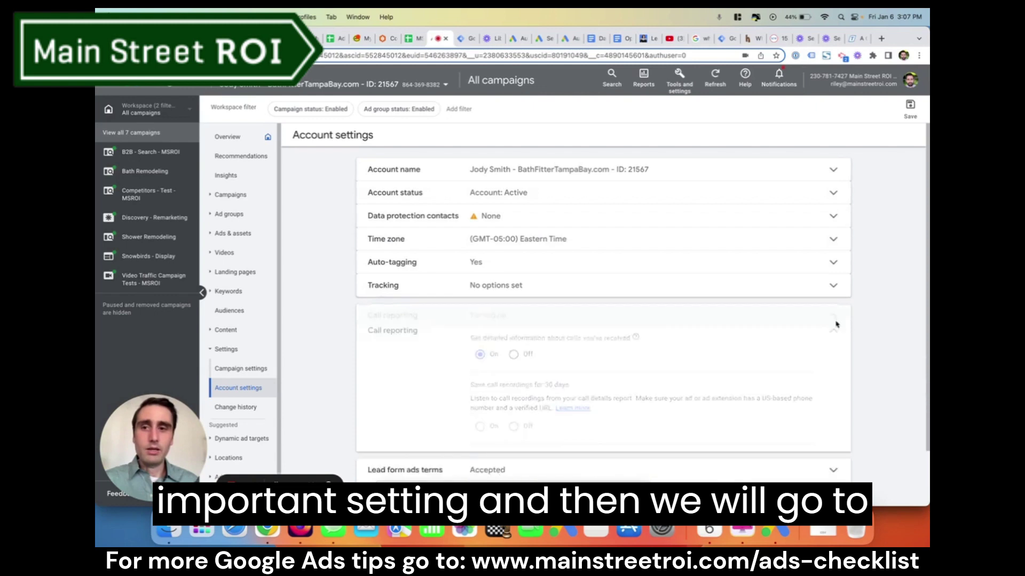
# - Start a new Phone calls conversion action for calls to a phone number on your website
pyautogui.click(688, 92)
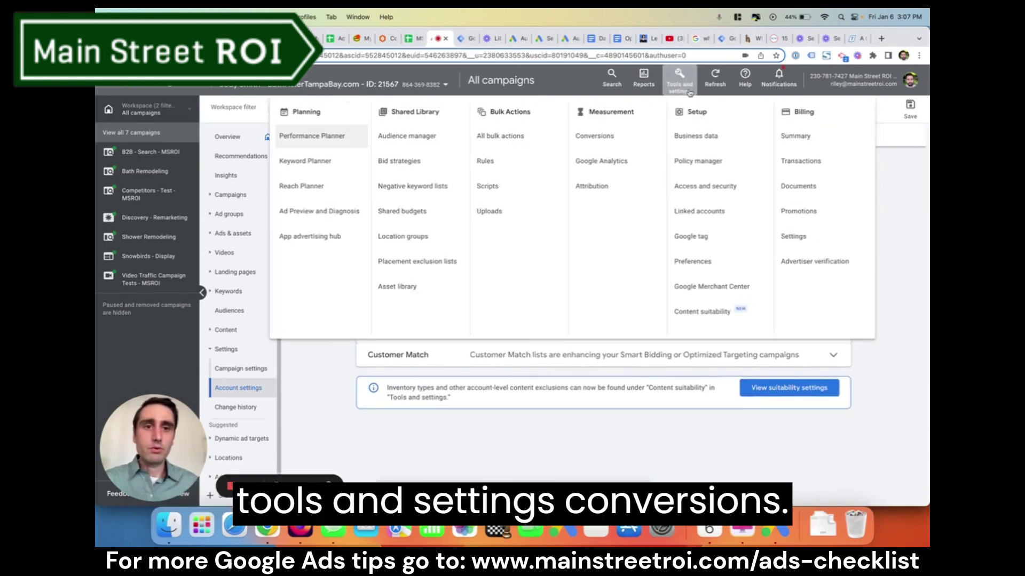
pyautogui.click(611, 145)
pyautogui.click(289, 151)
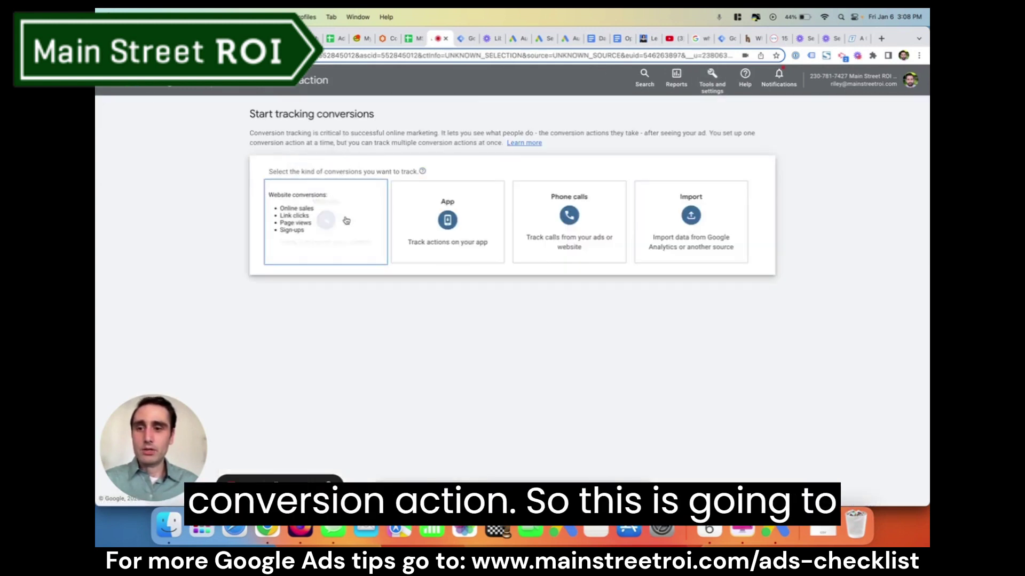
pyautogui.click(590, 232)
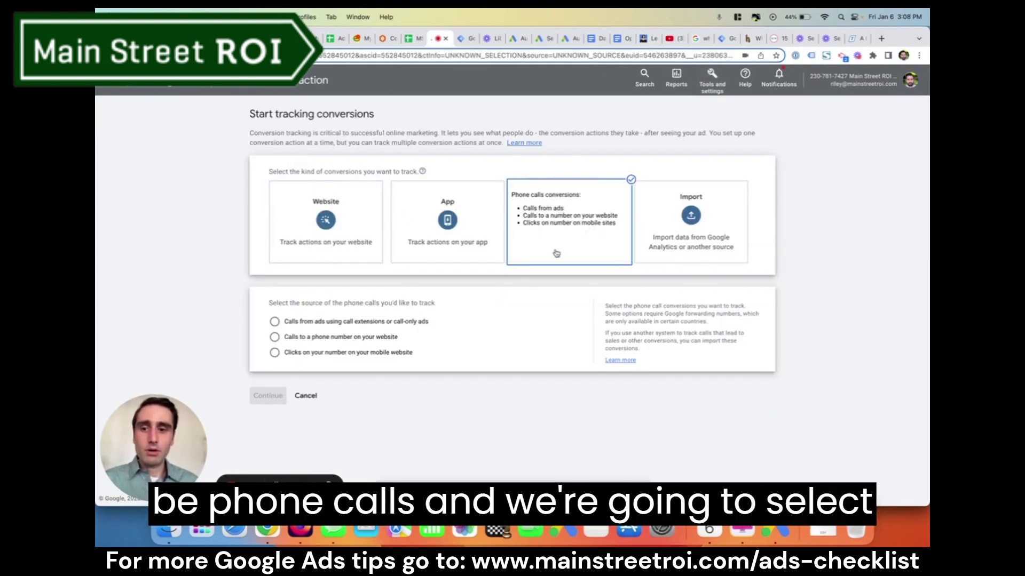
pyautogui.click(376, 340)
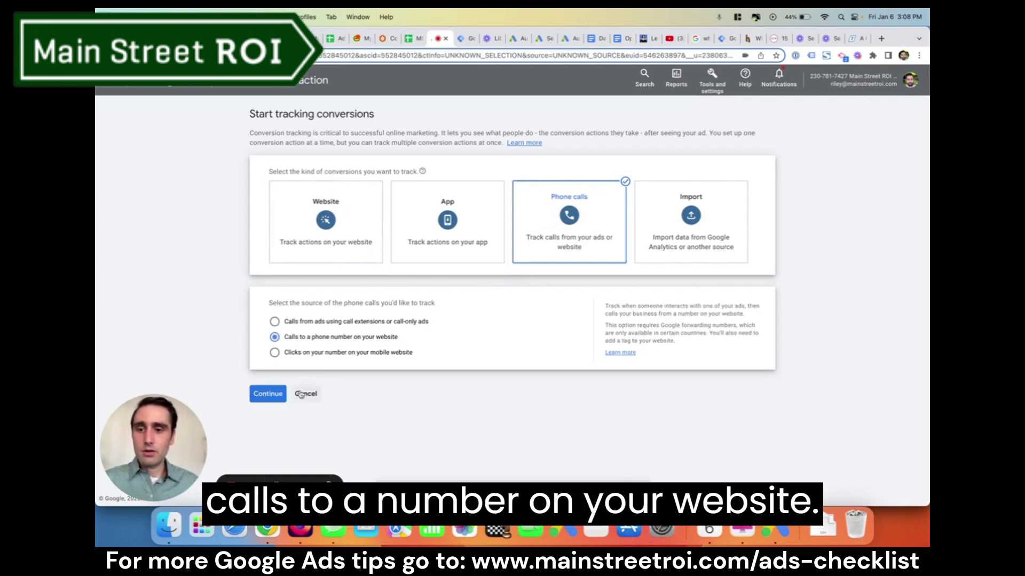
pyautogui.click(267, 394)
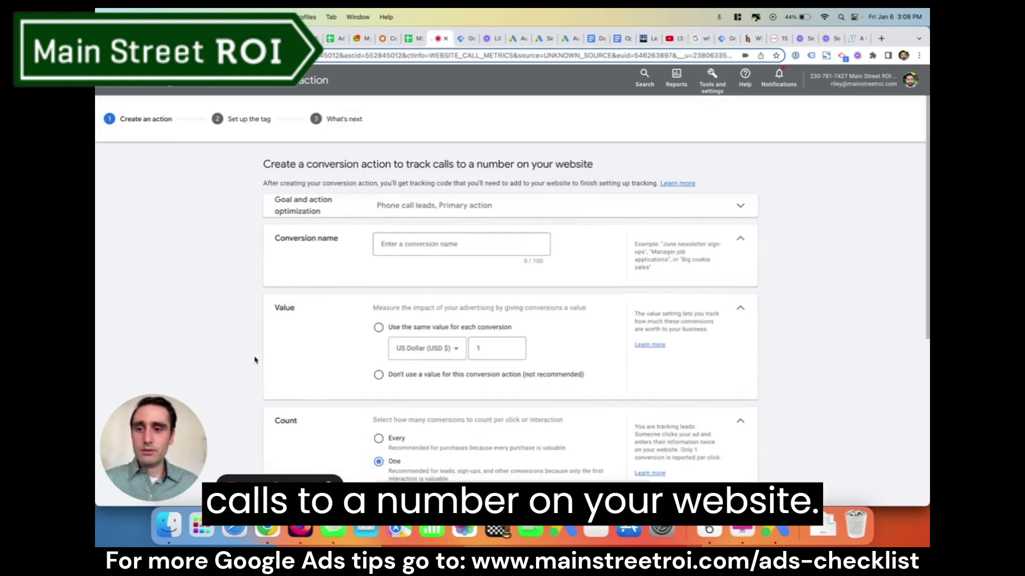
# - Name the conversion action 'Call from Website'
pyautogui.scroll(-1, 251, 293)
pyautogui.click(418, 208)
pyautogui.write('al')
pyautogui.press('BackSpace')
pyautogui.press('BackSpace')
pyautogui.write('Ca')
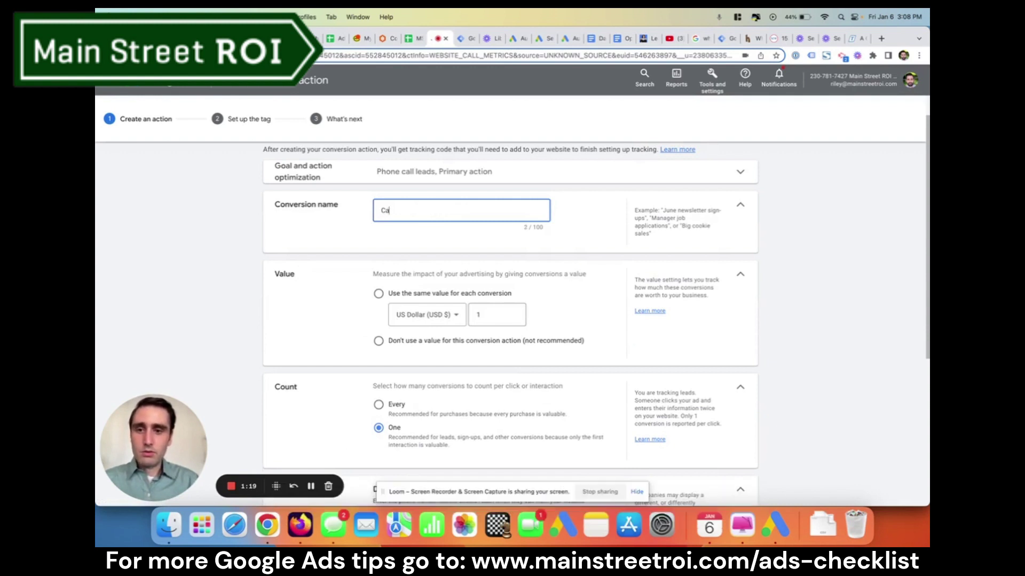
pyautogui.write('ll from Website')
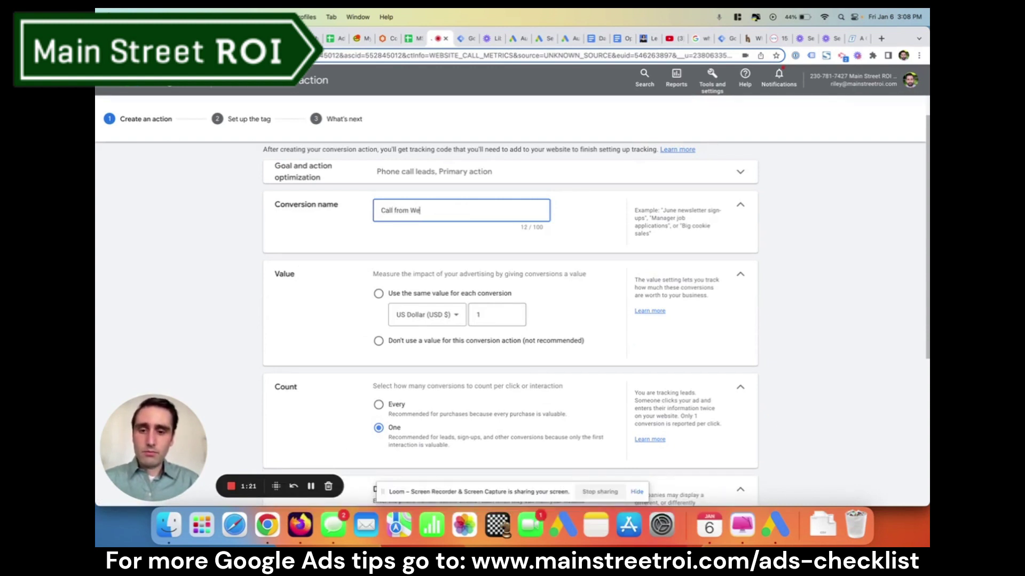
# - Set the conversion to use no value, keeping Count as One
pyautogui.click(440, 343)
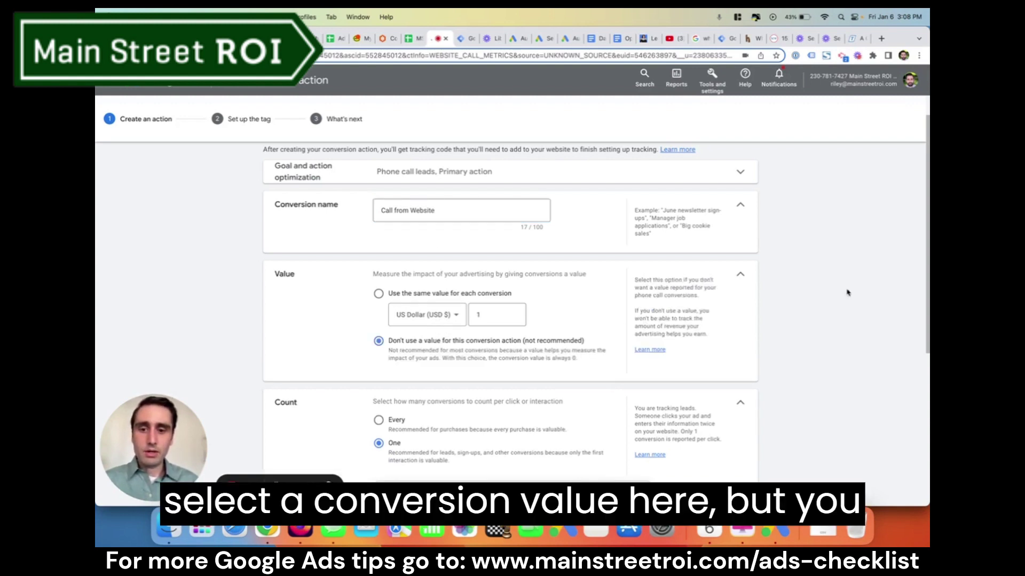
pyautogui.scroll(-1, 846, 294)
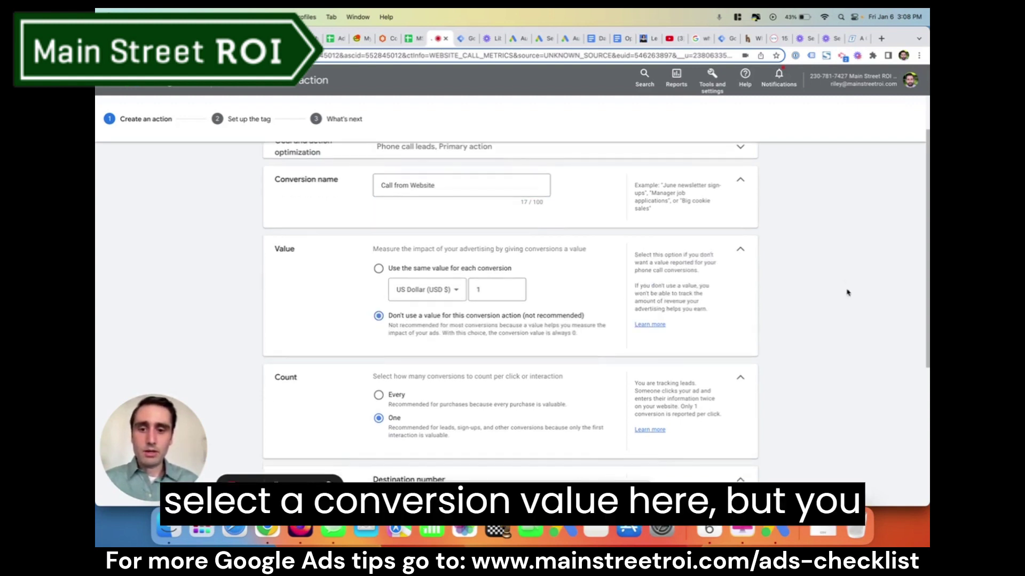
pyautogui.click(492, 272)
pyautogui.click(495, 313)
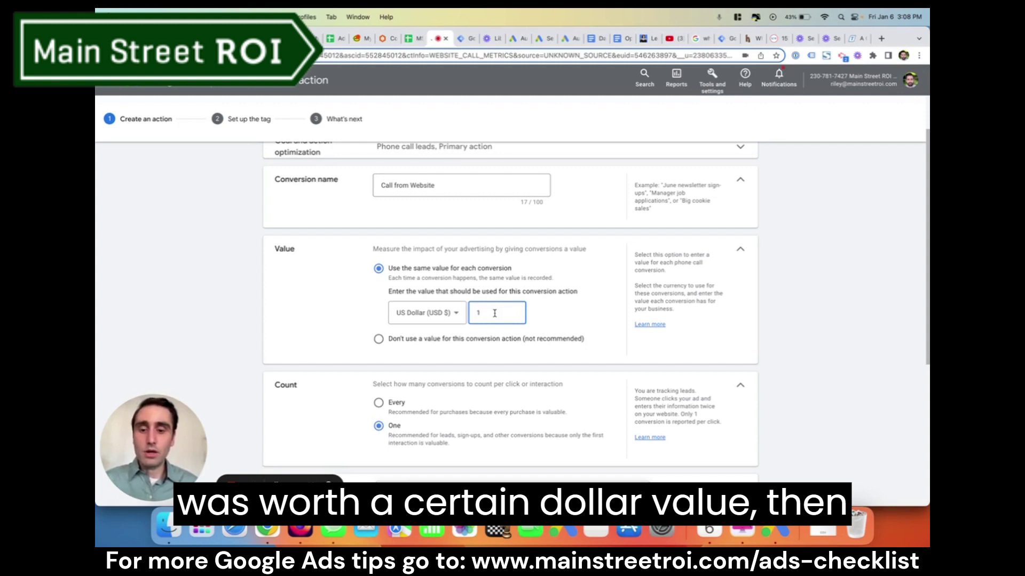
pyautogui.click(489, 339)
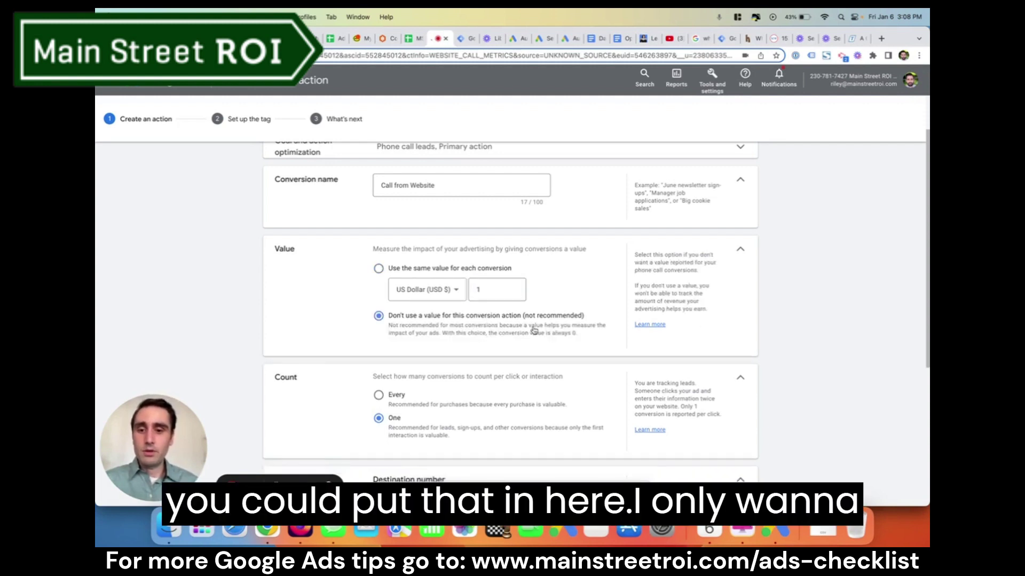
pyautogui.scroll(-2, 500, 337)
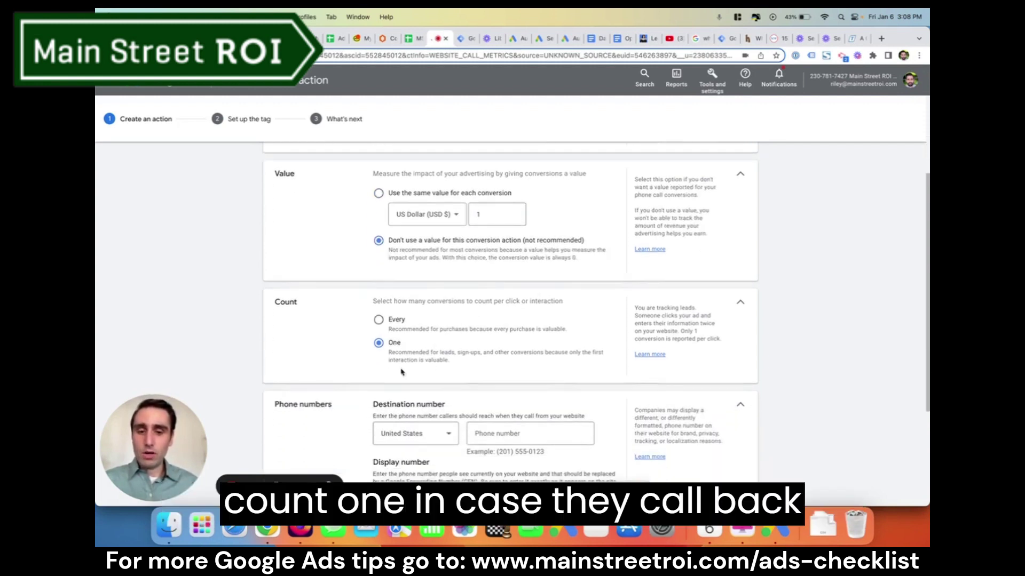
pyautogui.scroll(-4, 841, 286)
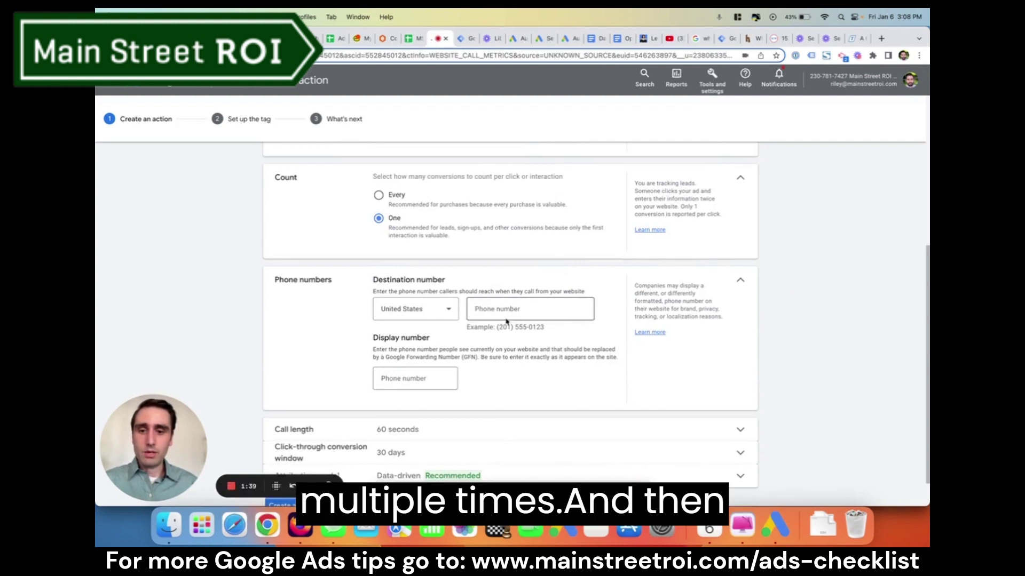
pyautogui.click(496, 308)
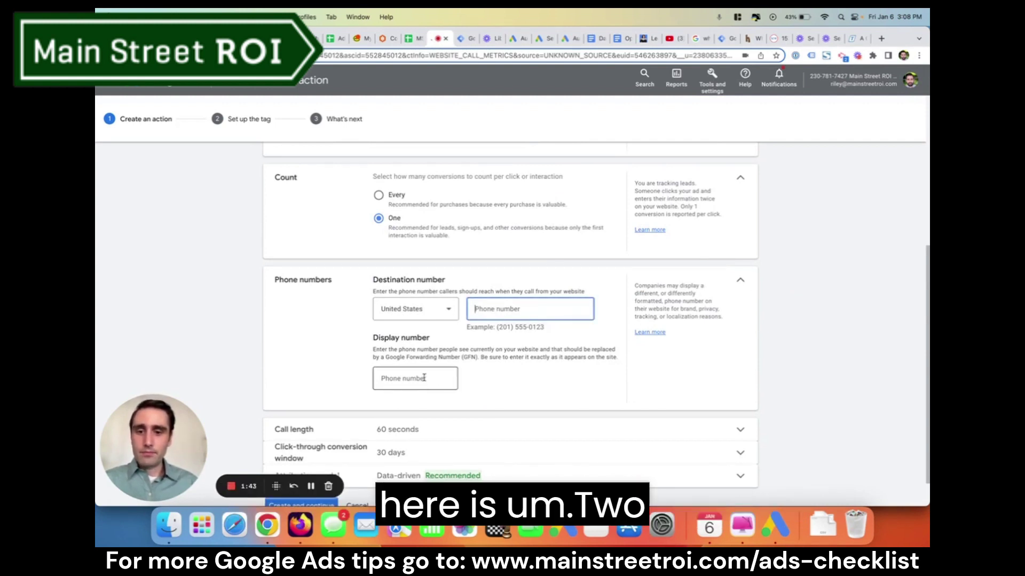
pyautogui.click(398, 376)
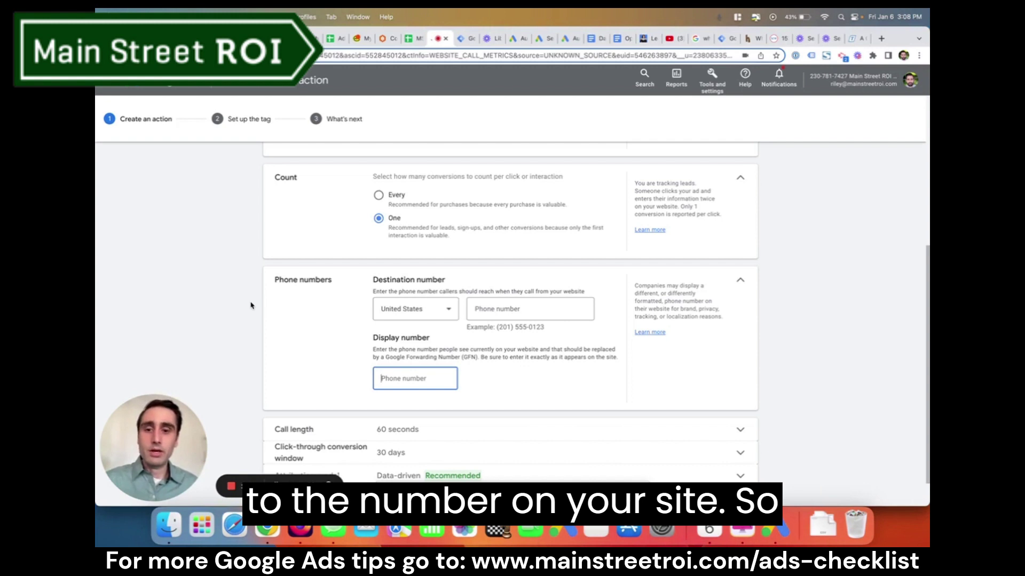
pyautogui.moveTo(429, 340); pyautogui.dragTo(367, 346)
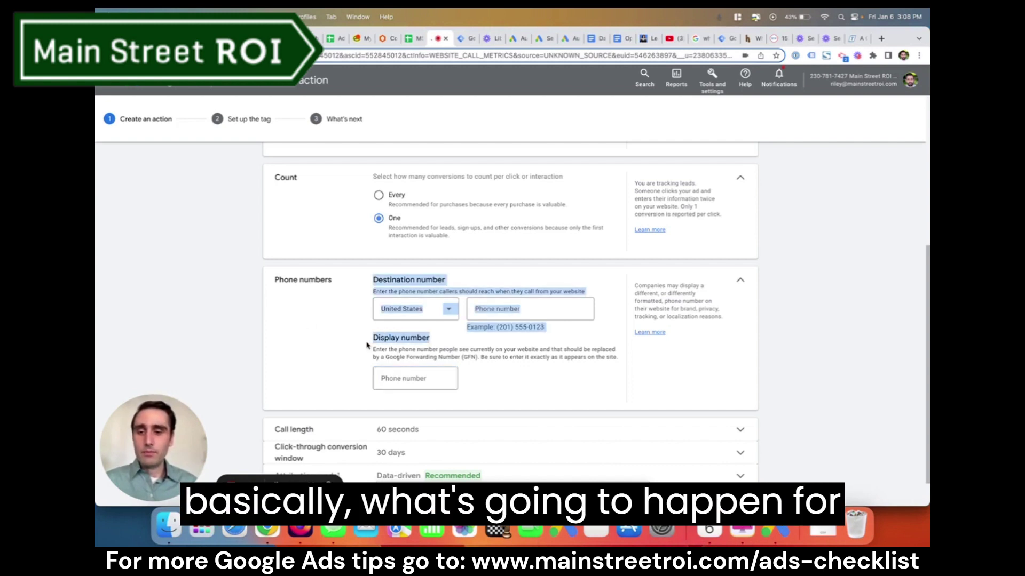
pyautogui.click(395, 356)
pyautogui.click(402, 379)
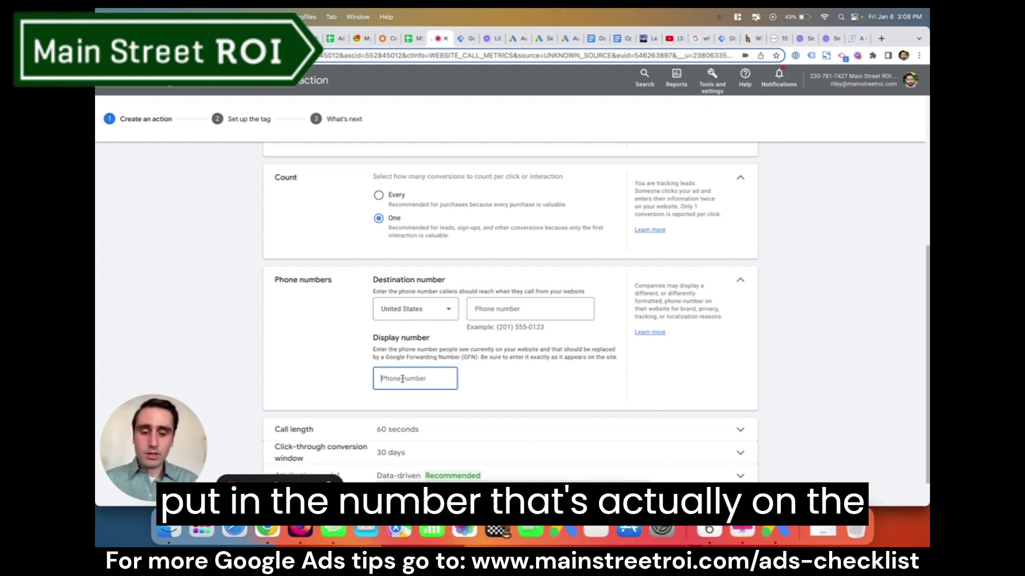
pyautogui.write('888-888-8888')
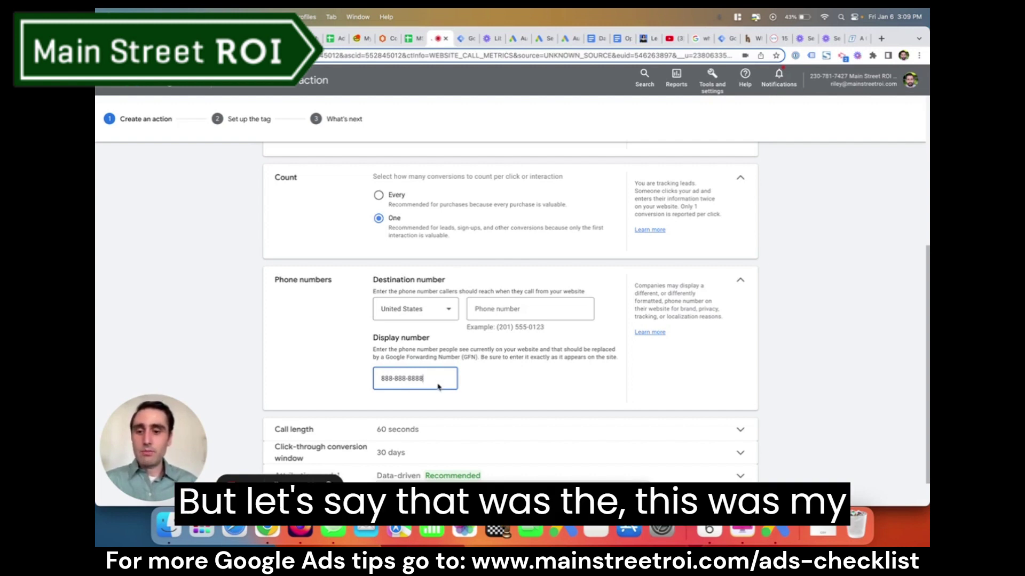
pyautogui.moveTo(421, 378); pyautogui.dragTo(378, 378)
pyautogui.click(475, 381)
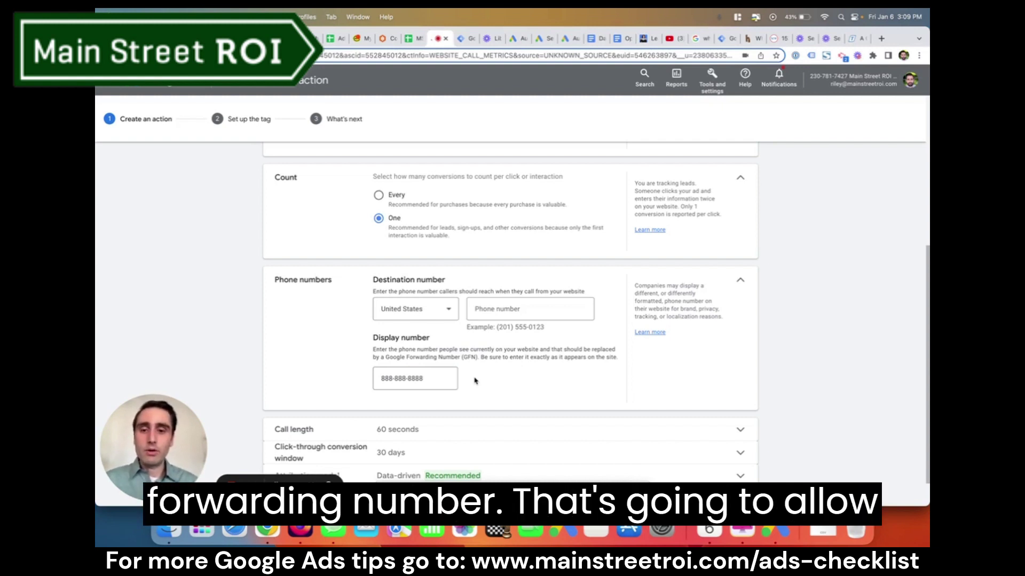
pyautogui.click(502, 312)
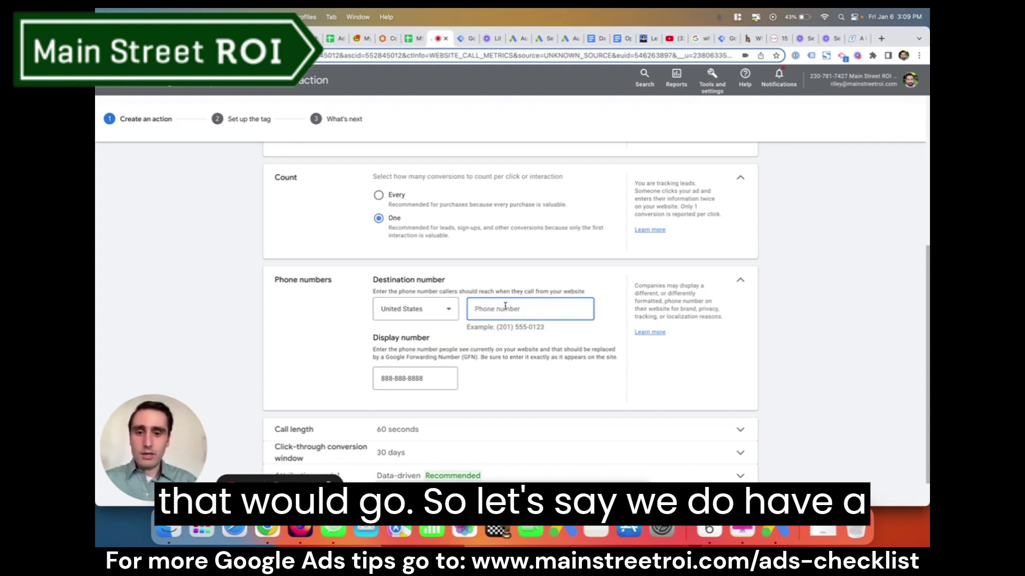
pyautogui.write('88')
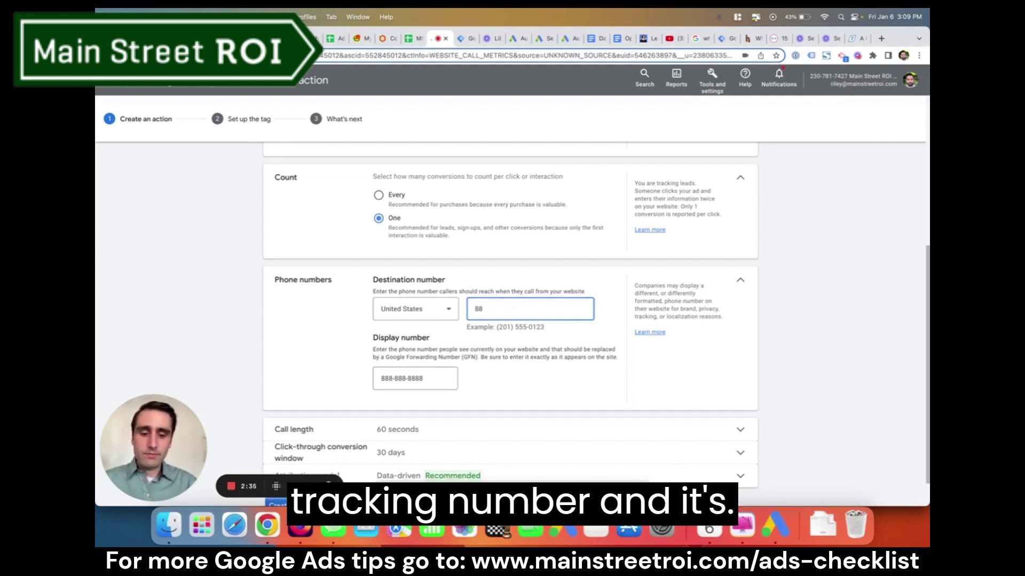
pyautogui.press('BackSpace')
pyautogui.press('BackSpace')
pyautogui.write('555-55')
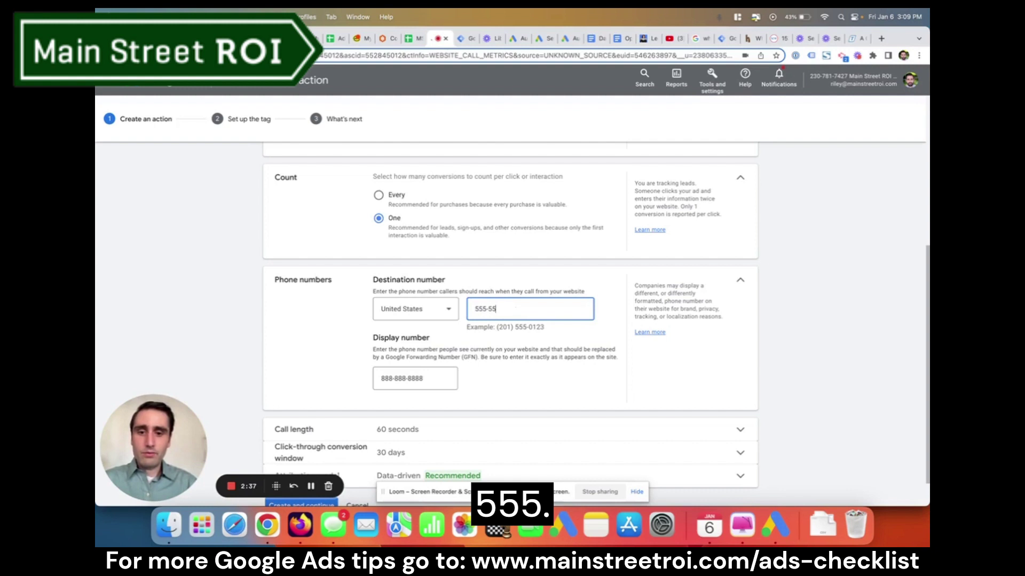
pyautogui.write('55-5555')
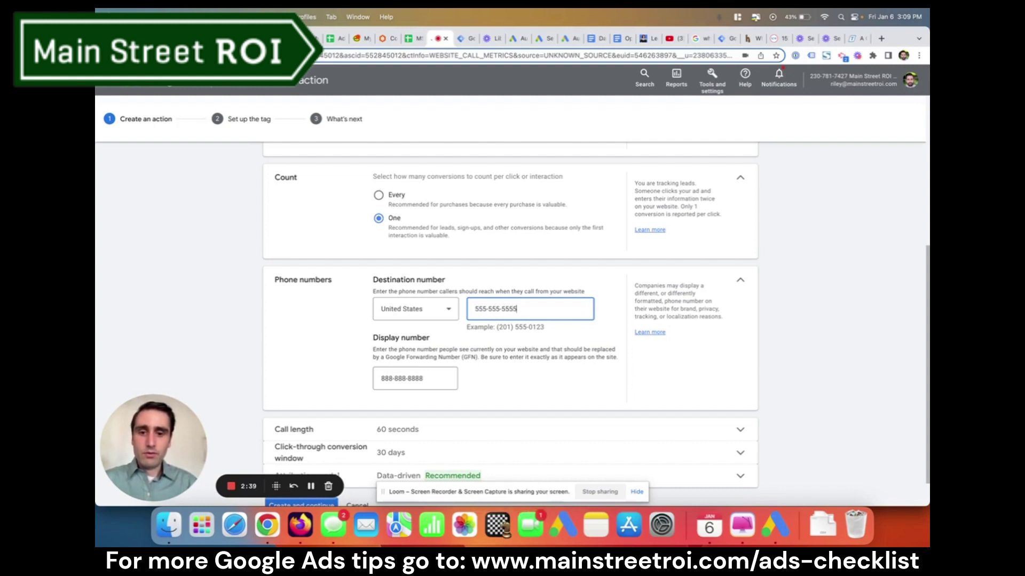
pyautogui.click(851, 316)
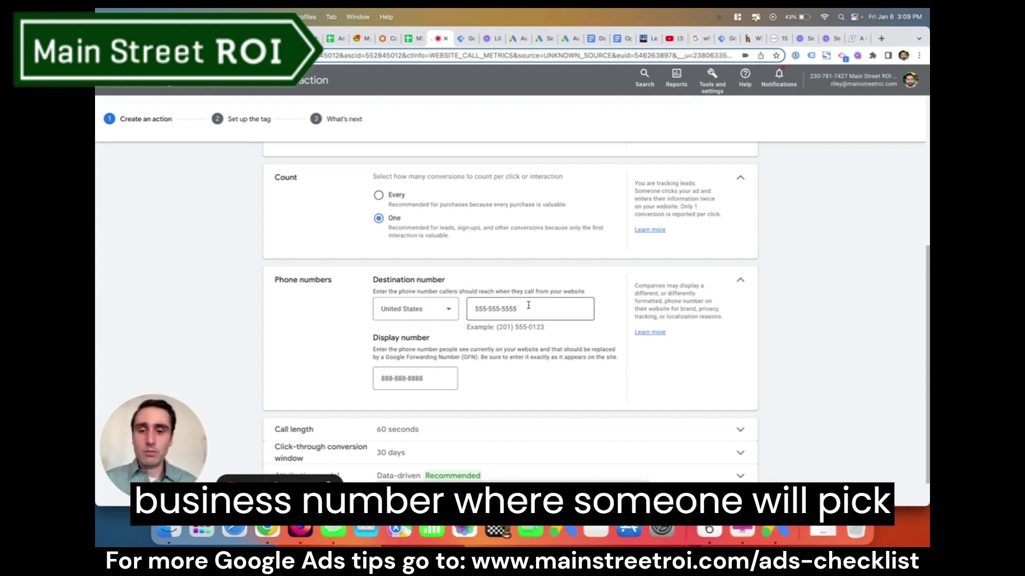
# - Change the minimum call length from 60 to 10 seconds
pyautogui.scroll(-2, 840, 328)
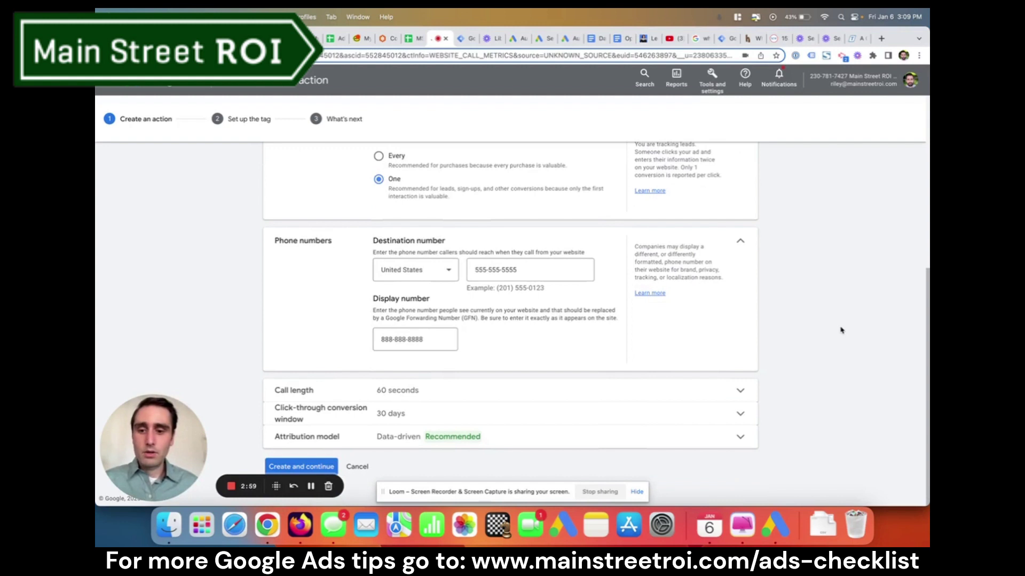
pyautogui.click(646, 385)
pyautogui.doubleClick(394, 391)
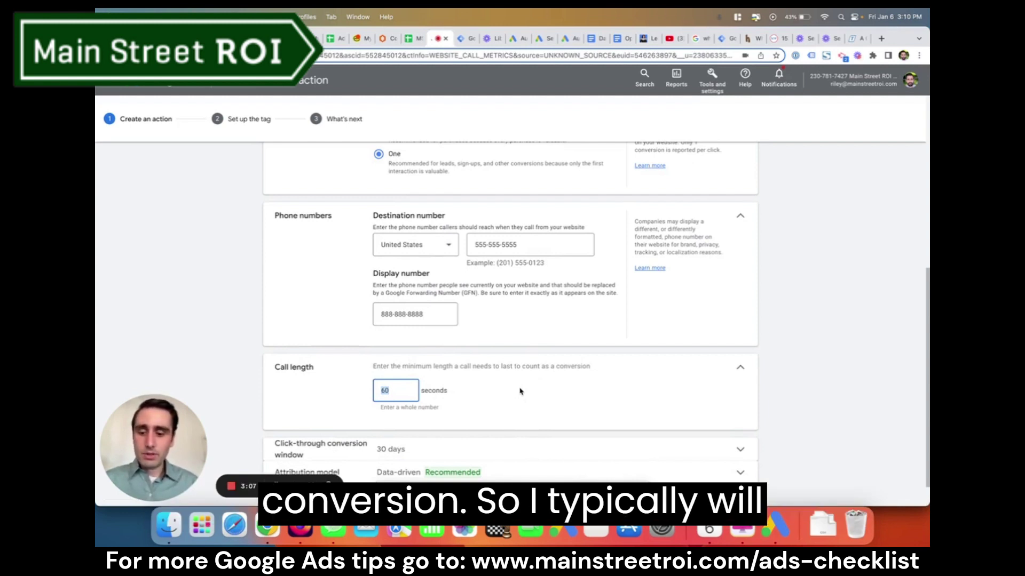
pyautogui.press('BackSpace')
pyautogui.write('10')
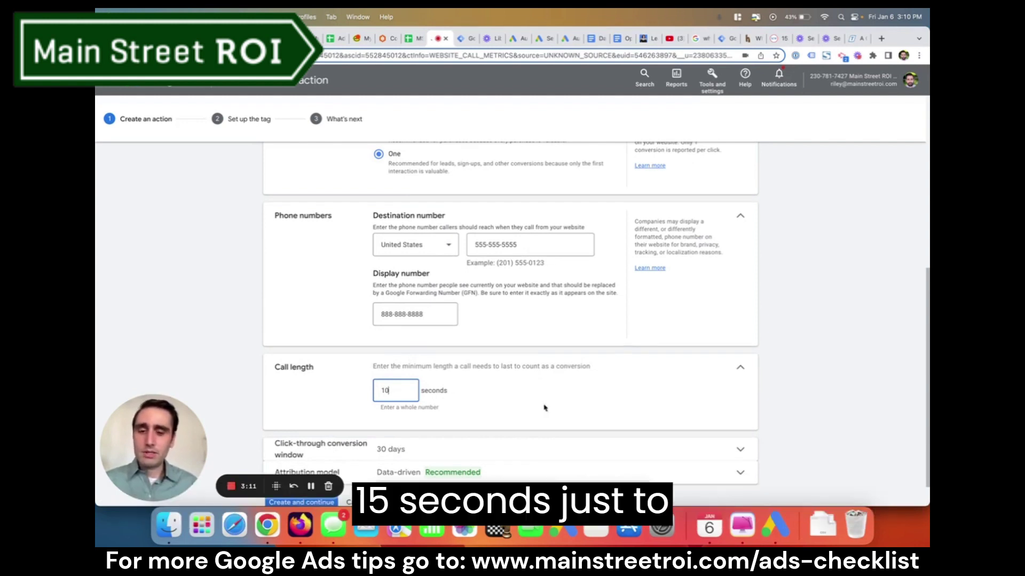
pyautogui.click(815, 391)
pyautogui.scroll(-1, 810, 395)
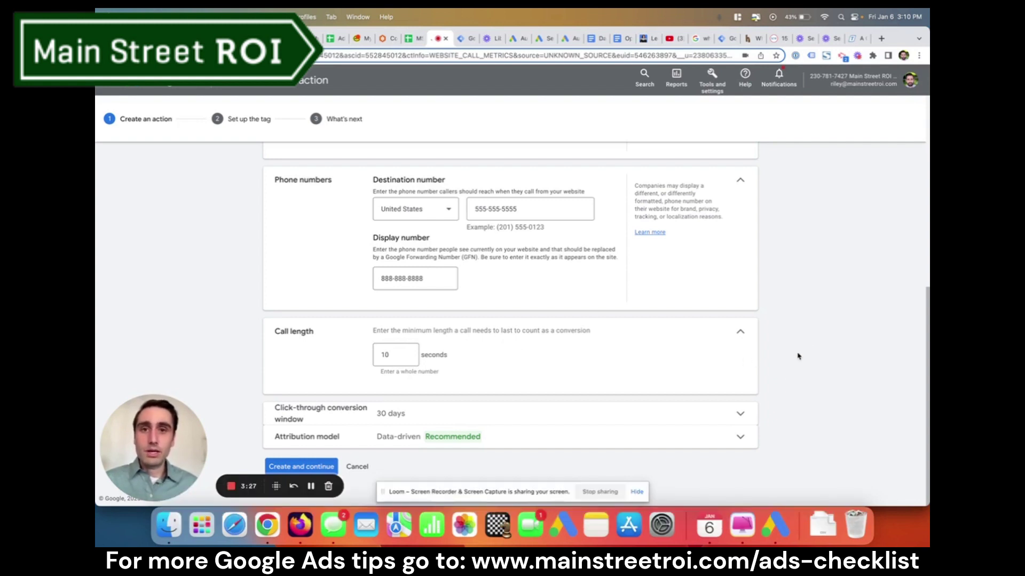
pyautogui.click(698, 416)
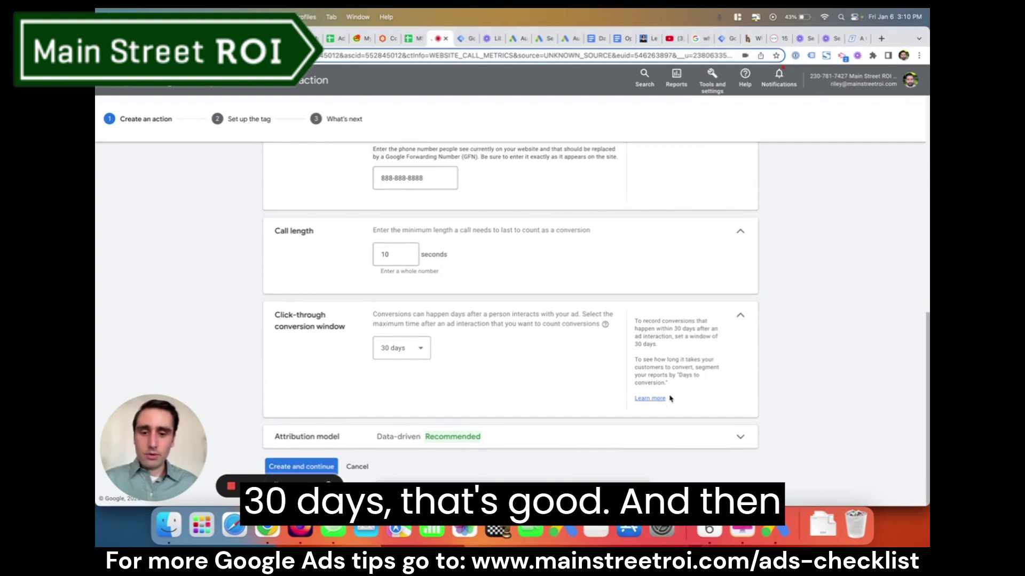
# - Review the Data-driven attribution model and submit the conversion settings
pyautogui.click(464, 438)
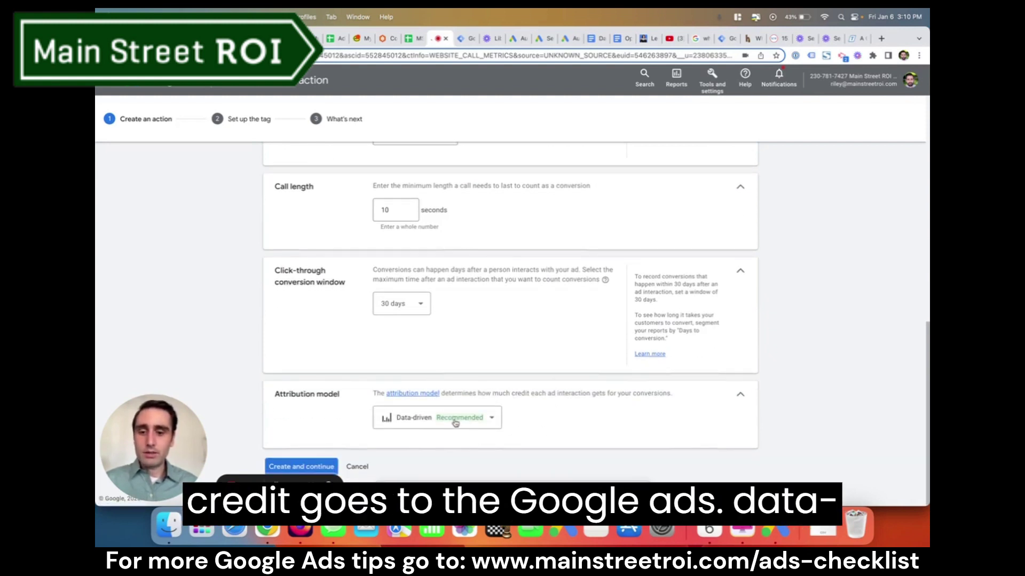
pyautogui.moveTo(466, 422)
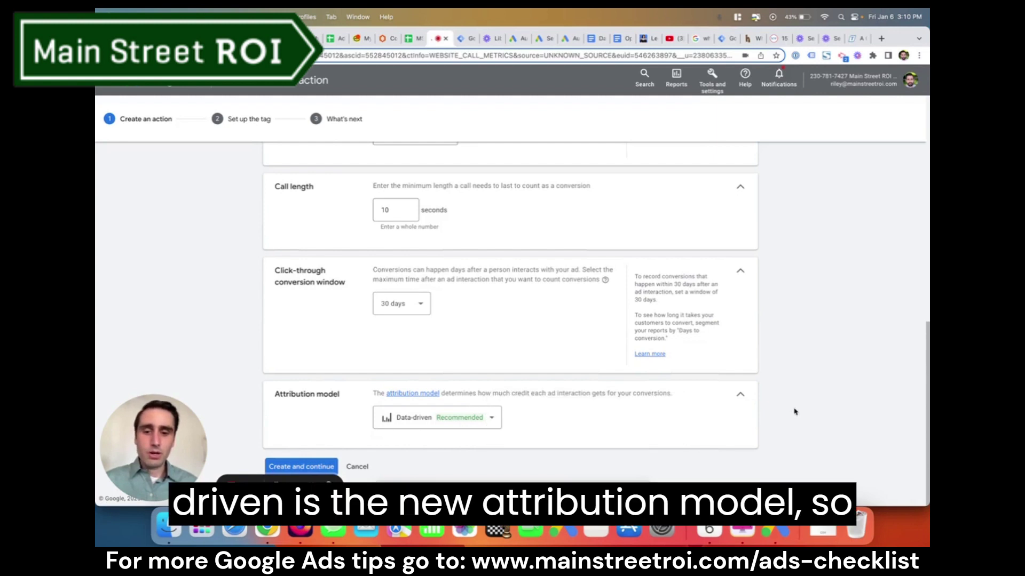
pyautogui.click(311, 467)
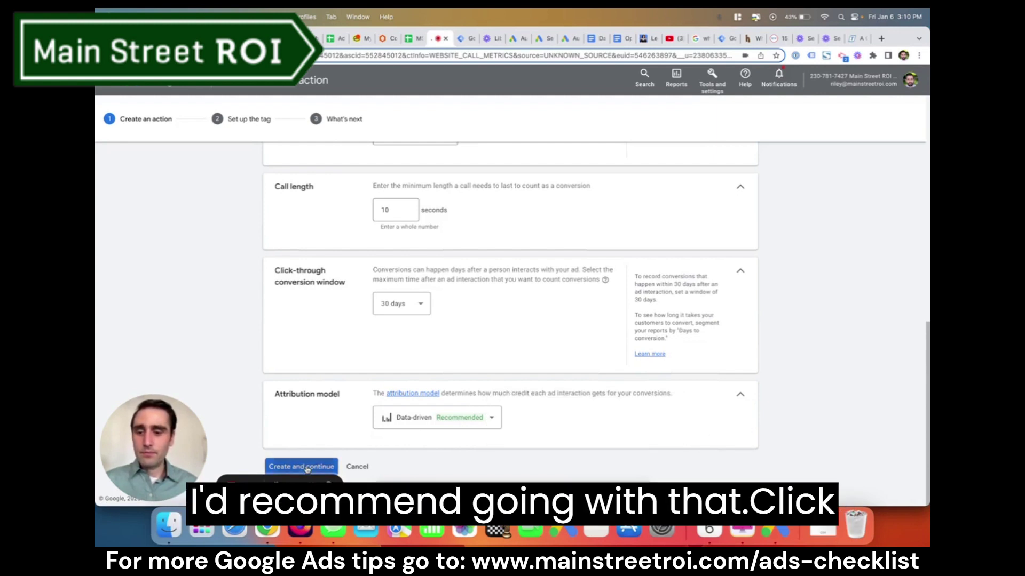
pyautogui.scroll(6, 445, 289)
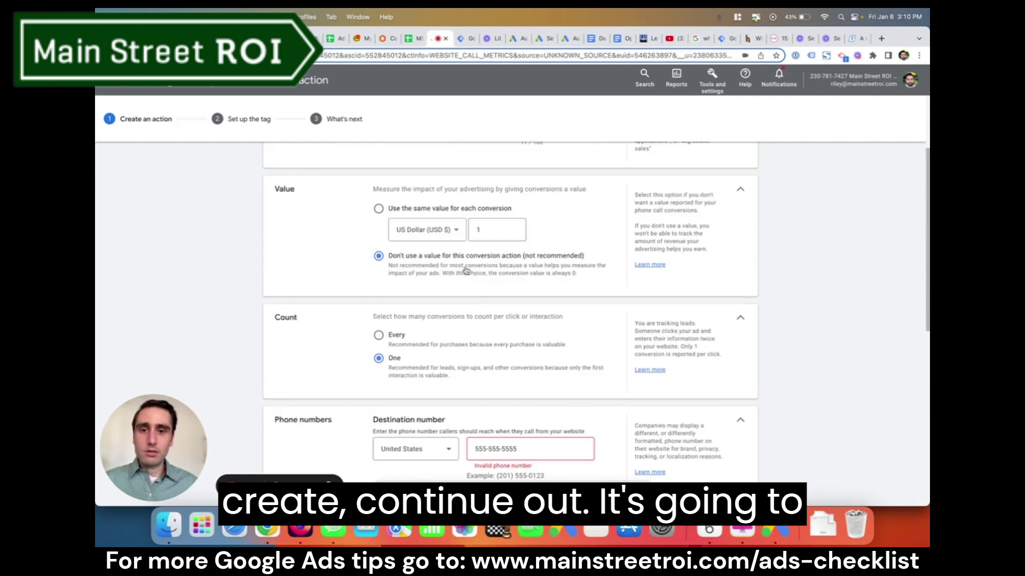
pyautogui.scroll(-3, 536, 357)
pyautogui.click(529, 339)
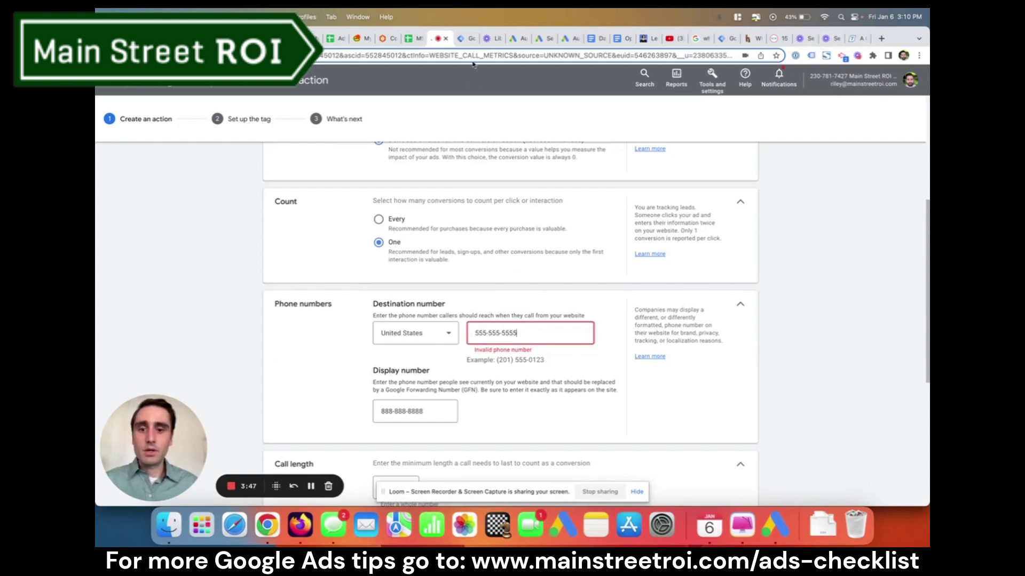
pyautogui.moveTo(545, 360); pyautogui.dragTo(498, 362)
pyautogui.rightClick(500, 359)
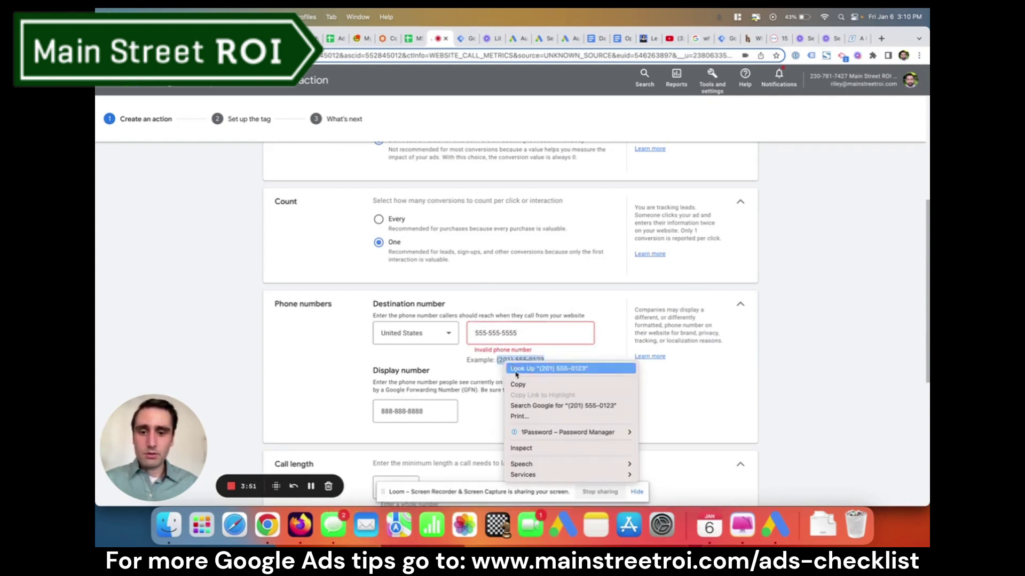
pyautogui.click(518, 384)
pyautogui.click(508, 334)
pyautogui.press('super+a')
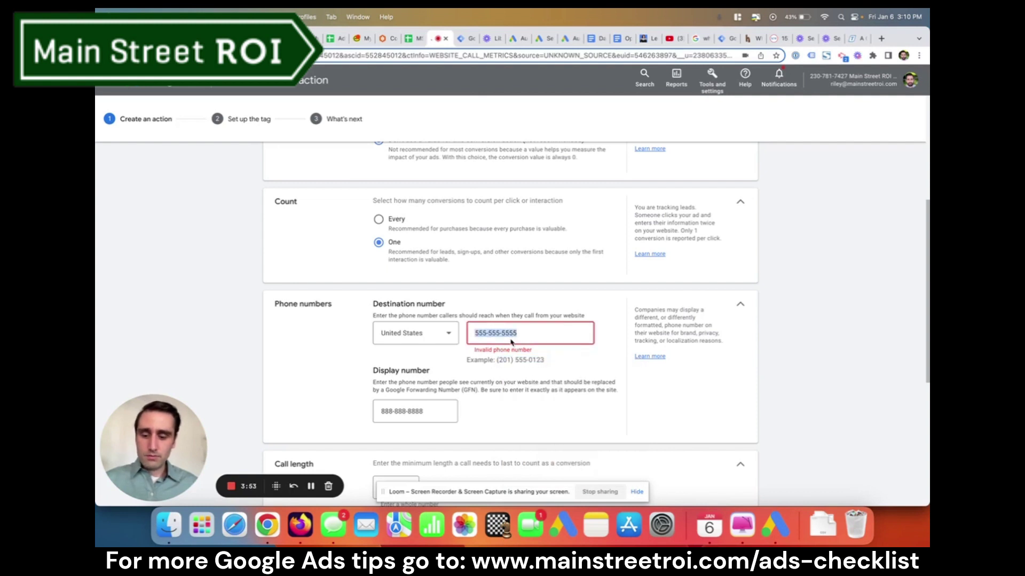
pyautogui.press('super+v')
pyautogui.scroll(-5, 819, 342)
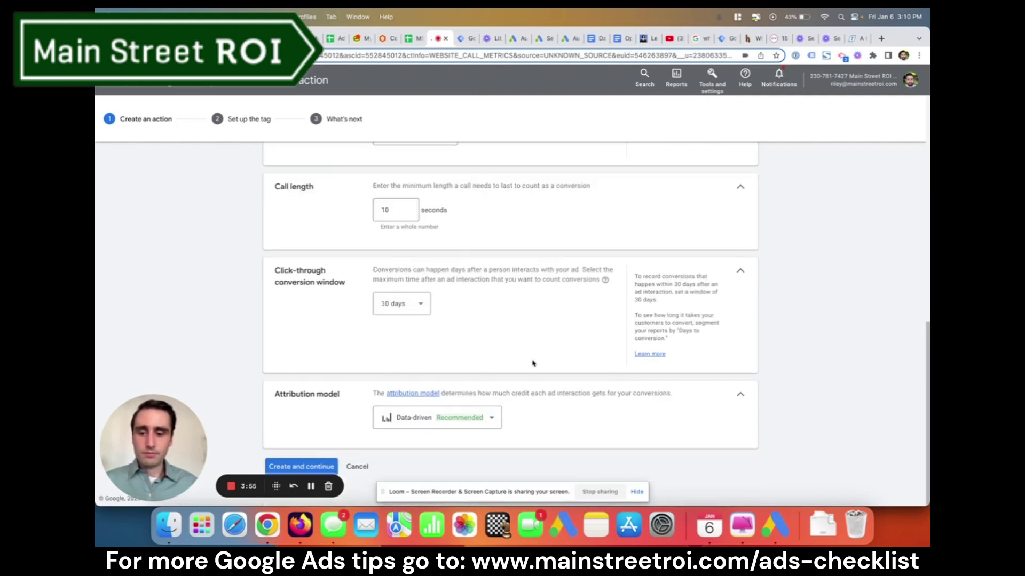
# - Create the conversion action, choose Google Tag Manager installation, and start a new GTM tag
pyautogui.click(329, 466)
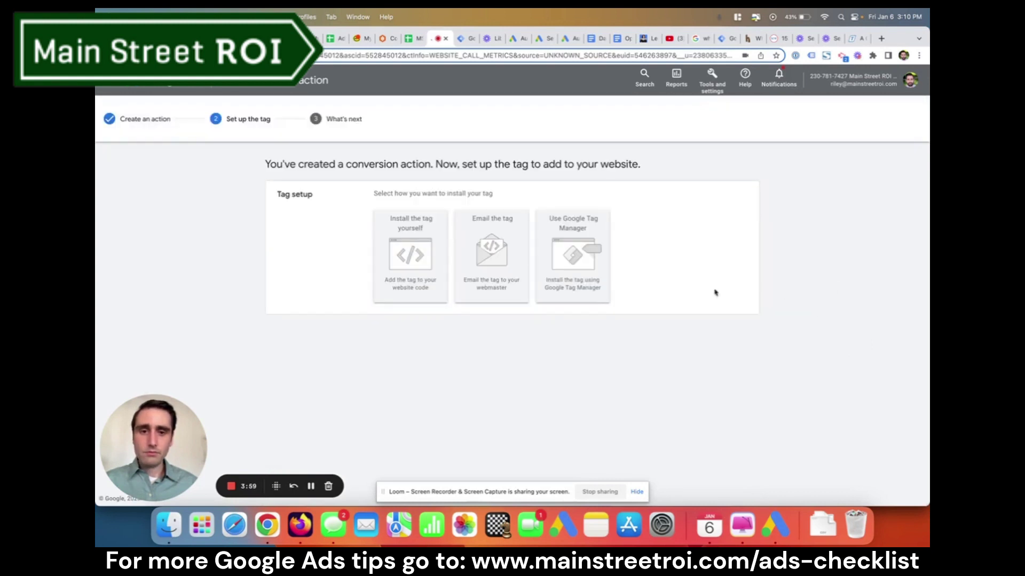
pyautogui.click(581, 255)
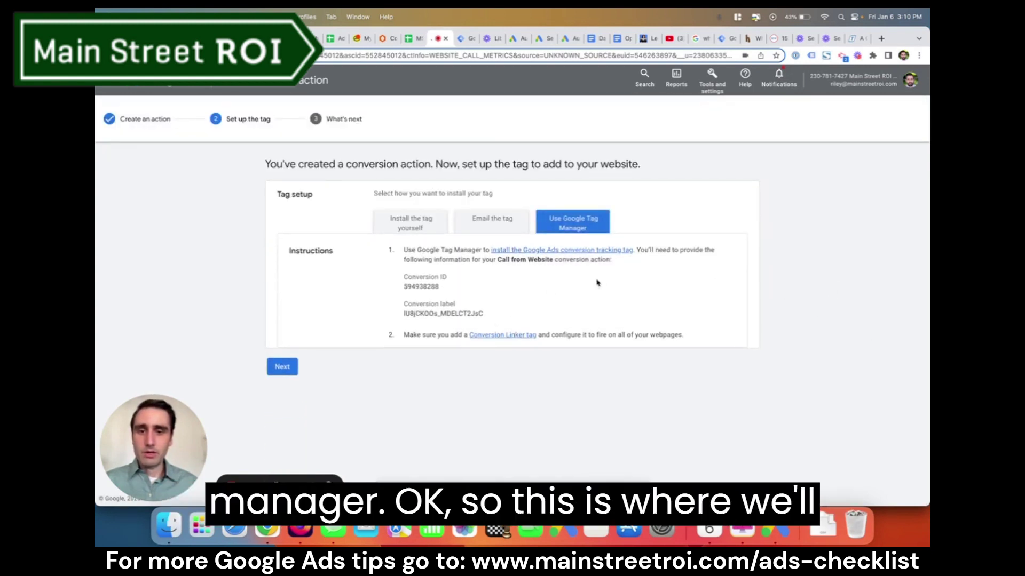
pyautogui.click(466, 42)
pyautogui.click(651, 143)
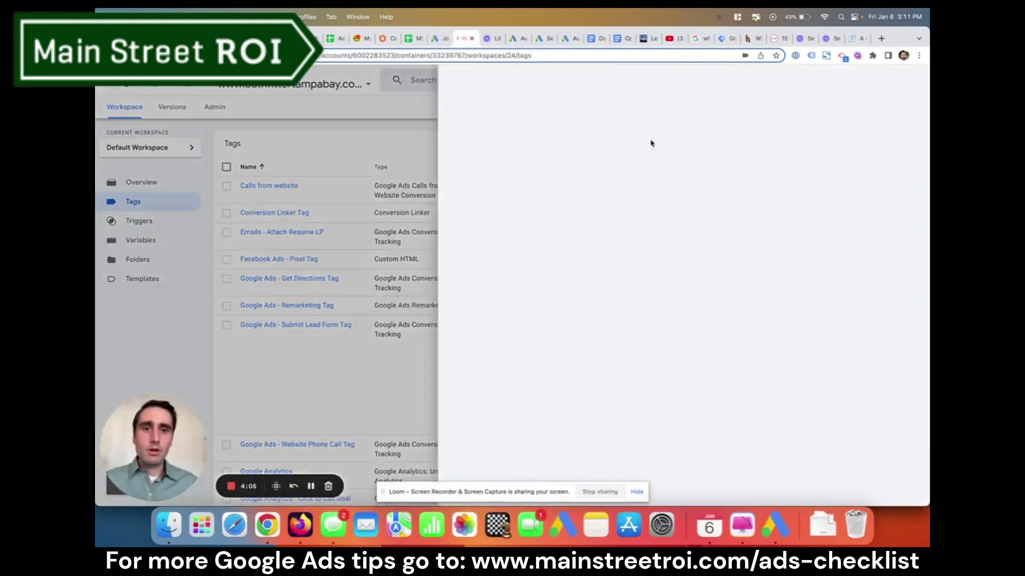
# - Set the new tag's type to Google Ads Calls from Website Conversion, found by searching 'call'
pyautogui.click(698, 158)
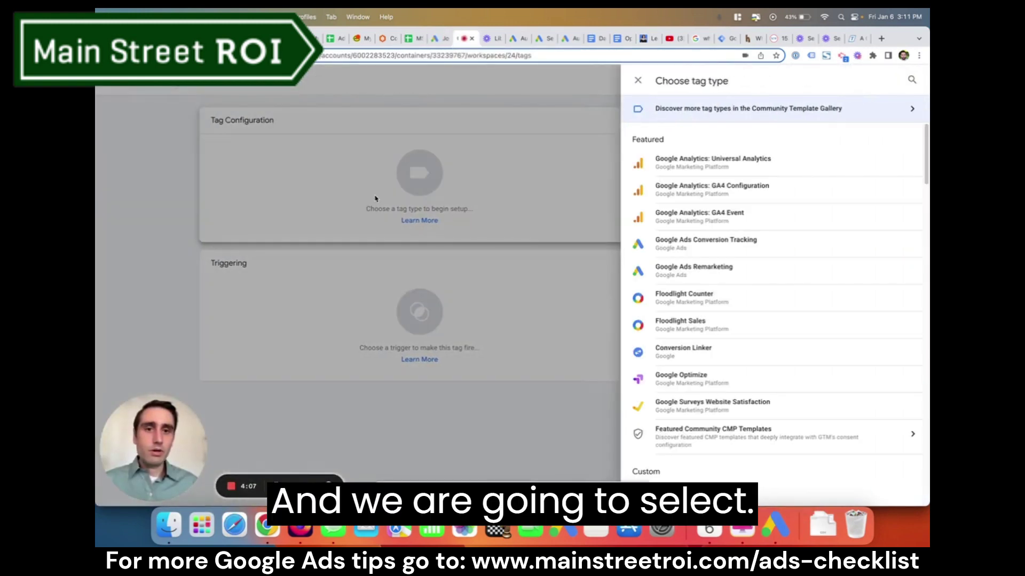
pyautogui.click(205, 236)
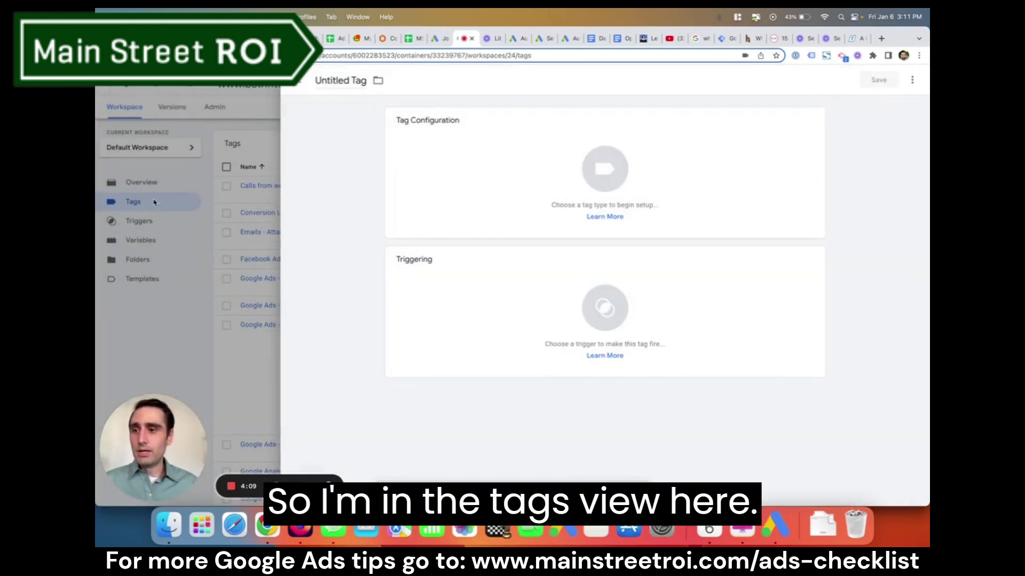
pyautogui.click(470, 162)
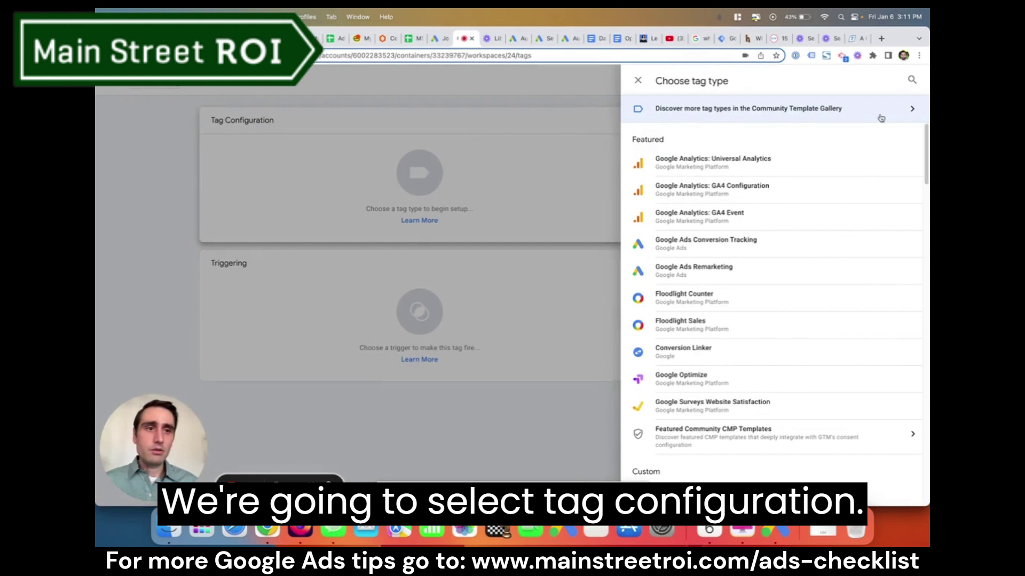
pyautogui.click(911, 81)
pyautogui.write('call')
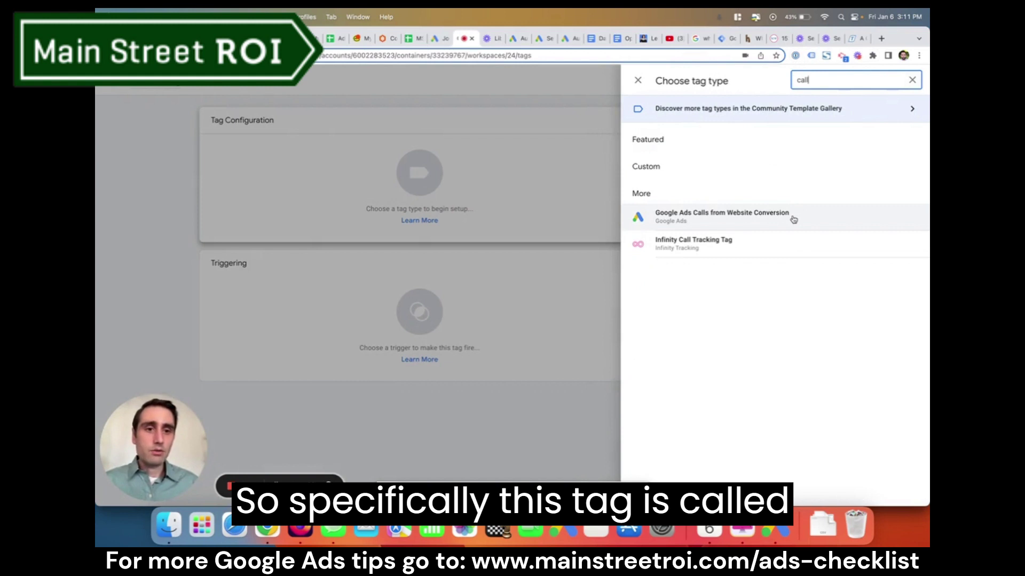
pyautogui.click(796, 219)
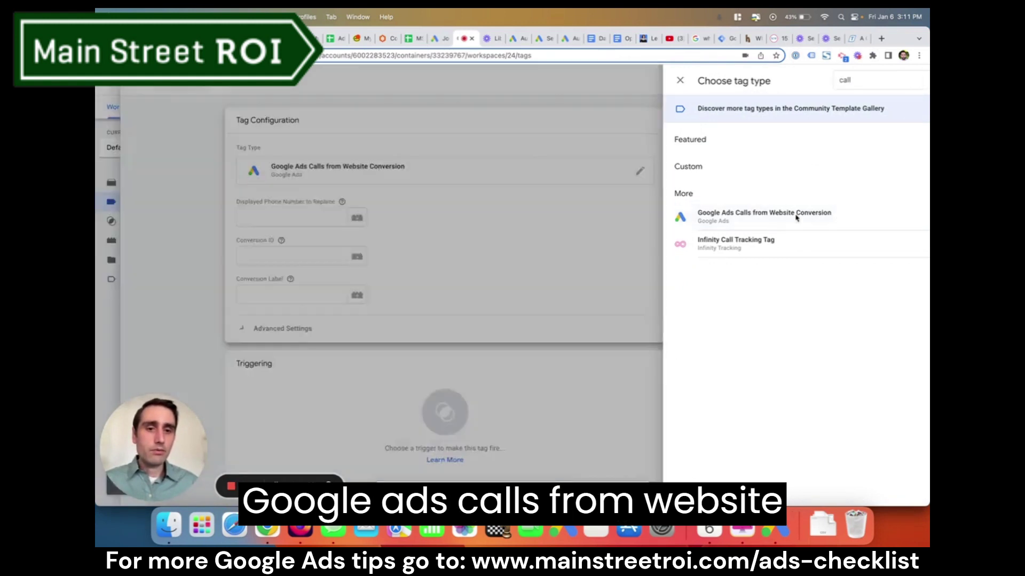
pyautogui.click(474, 217)
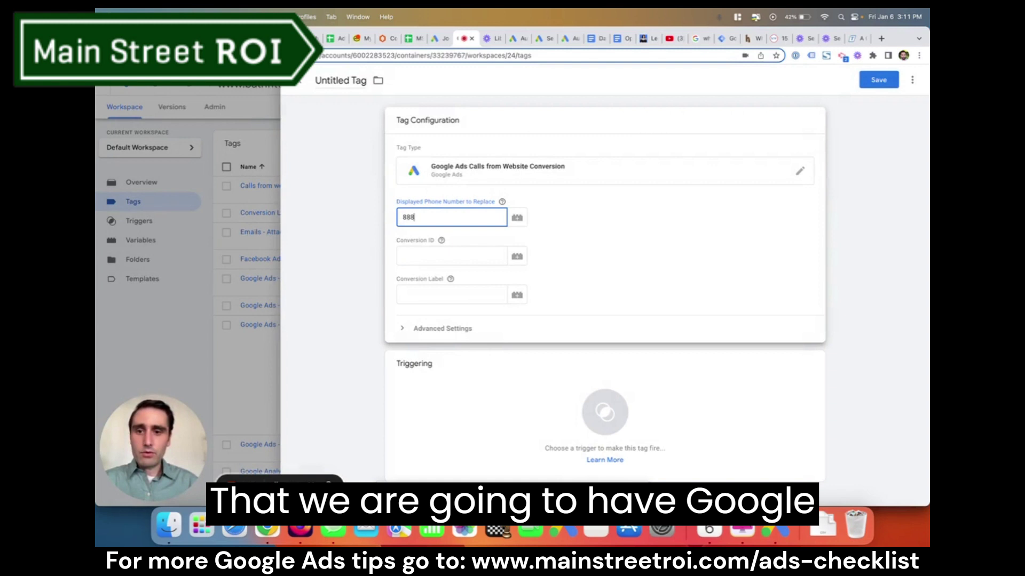
pyautogui.write('8888')
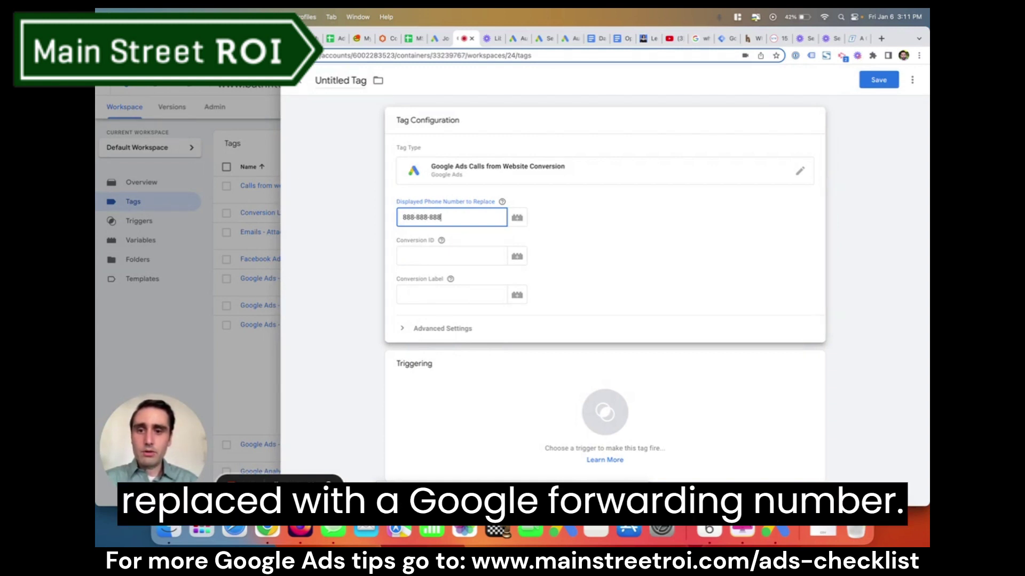
pyautogui.click(453, 251)
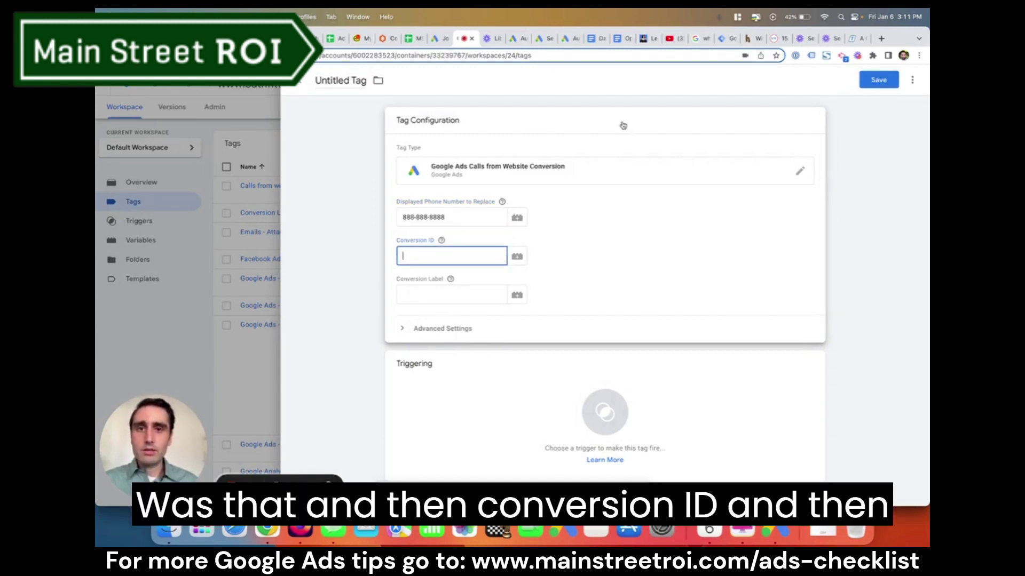
# - Copy the Conversion ID from Google Ads into the tag's Conversion ID field
pyautogui.click(438, 40)
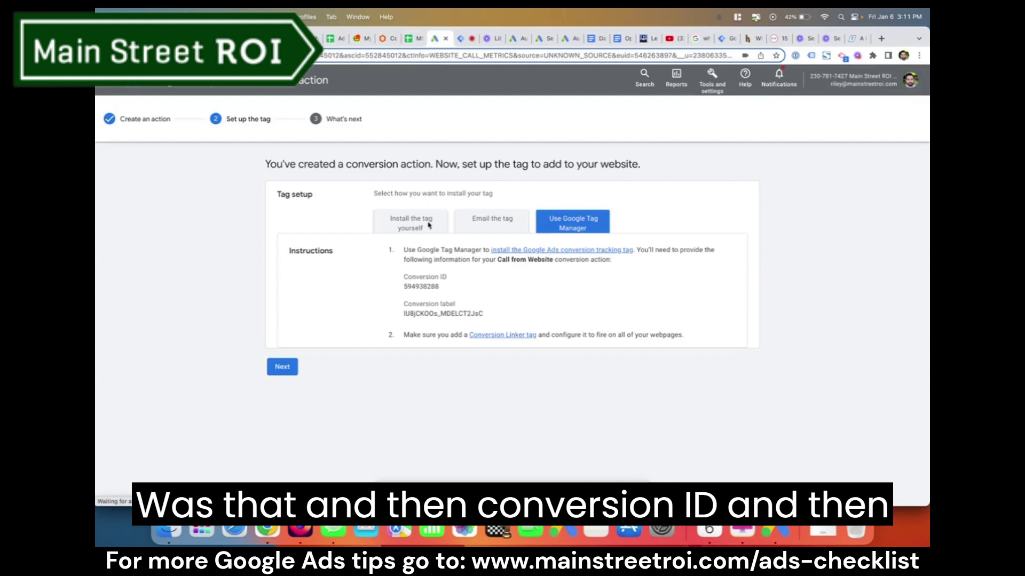
pyautogui.moveTo(448, 290); pyautogui.dragTo(397, 288)
pyautogui.rightClick(407, 283)
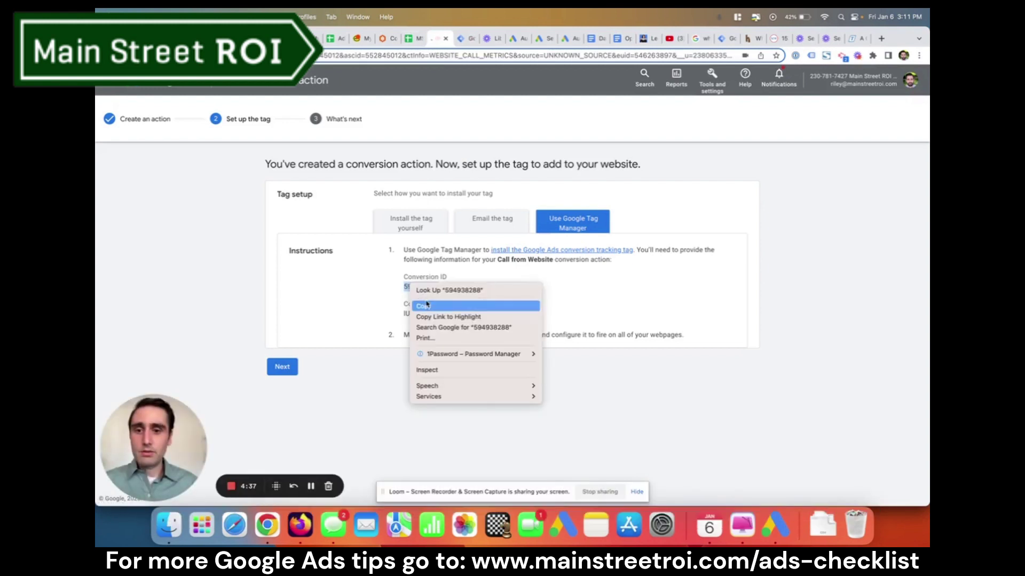
pyautogui.click(427, 303)
pyautogui.click(466, 39)
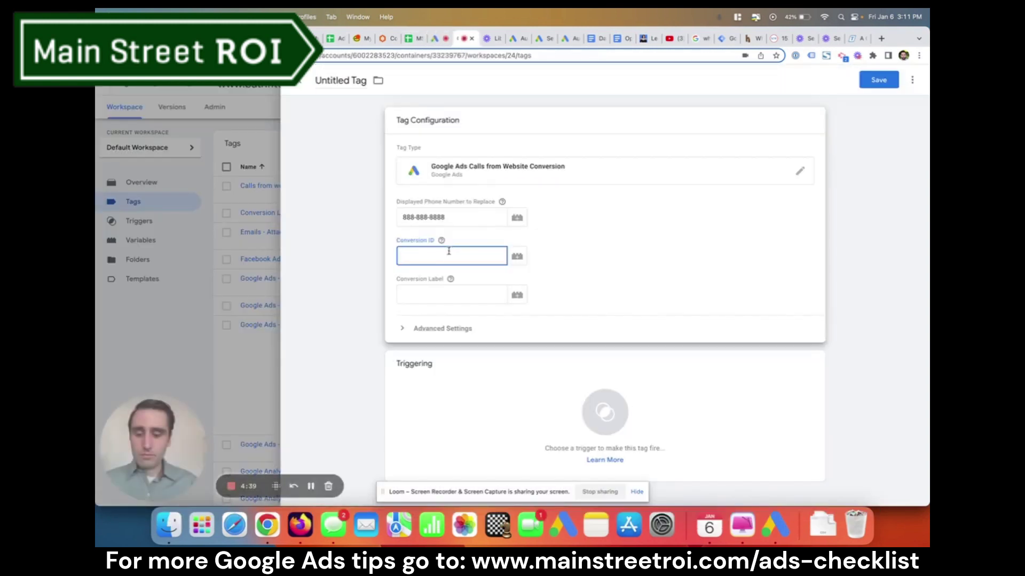
pyautogui.press('super+v')
# - Copy the Conversion label from Google Ads into the tag's Conversion Label field
pyautogui.click(438, 39)
pyautogui.click(470, 328)
pyautogui.moveTo(481, 316); pyautogui.dragTo(400, 316)
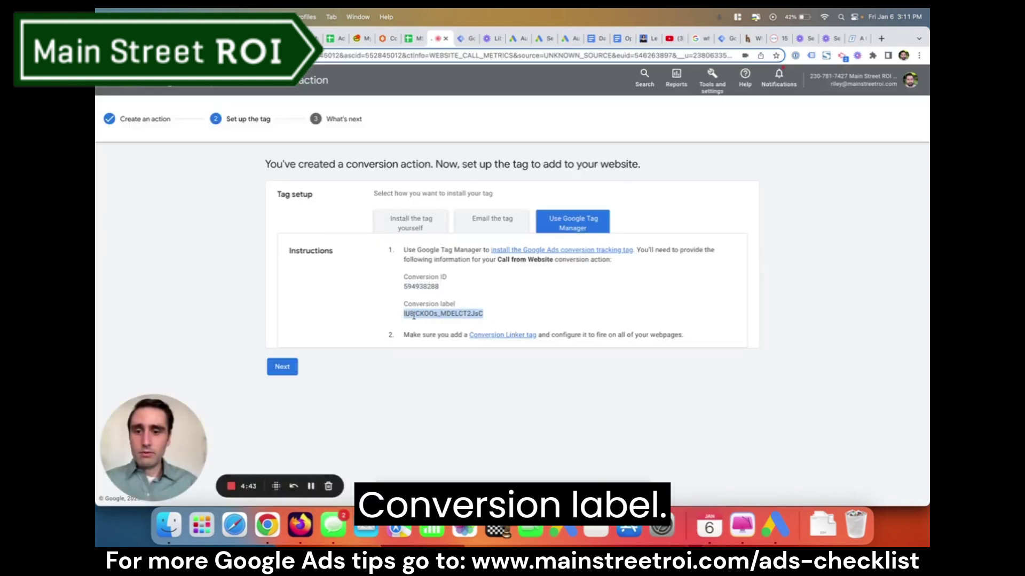
pyautogui.rightClick(413, 316)
pyautogui.click(427, 336)
pyautogui.click(462, 38)
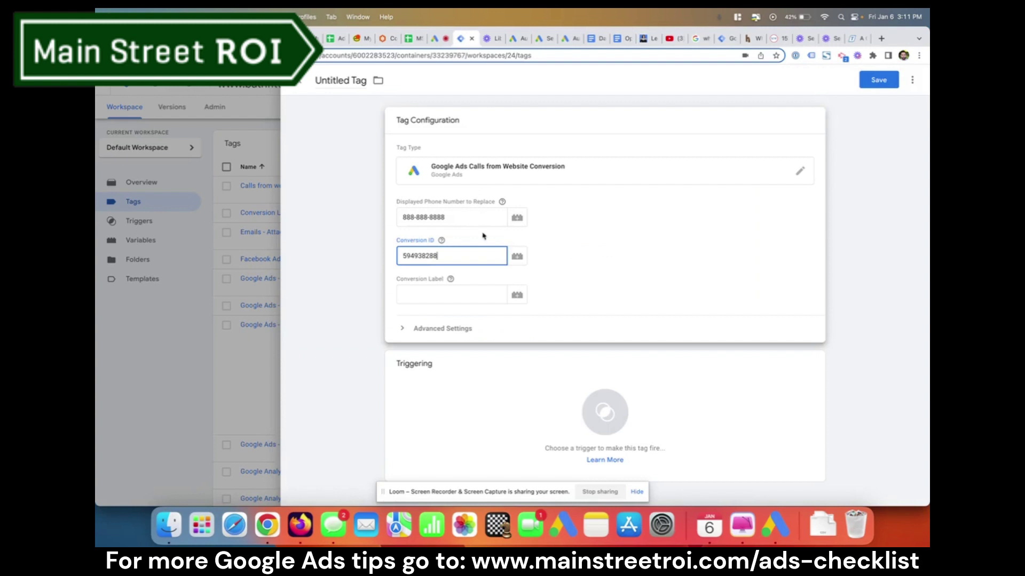
pyautogui.click(457, 294)
pyautogui.press('super+v')
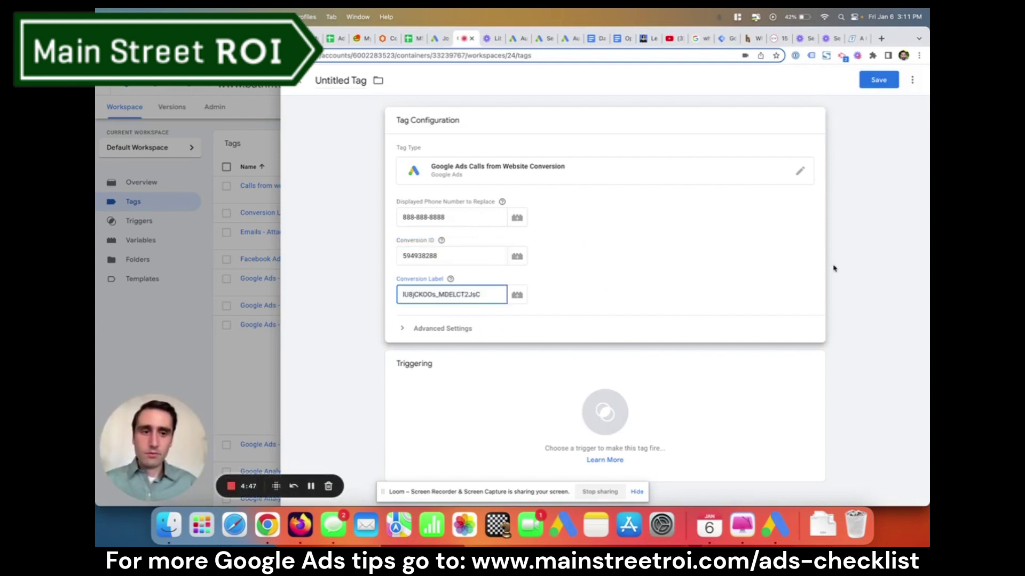
pyautogui.click(738, 366)
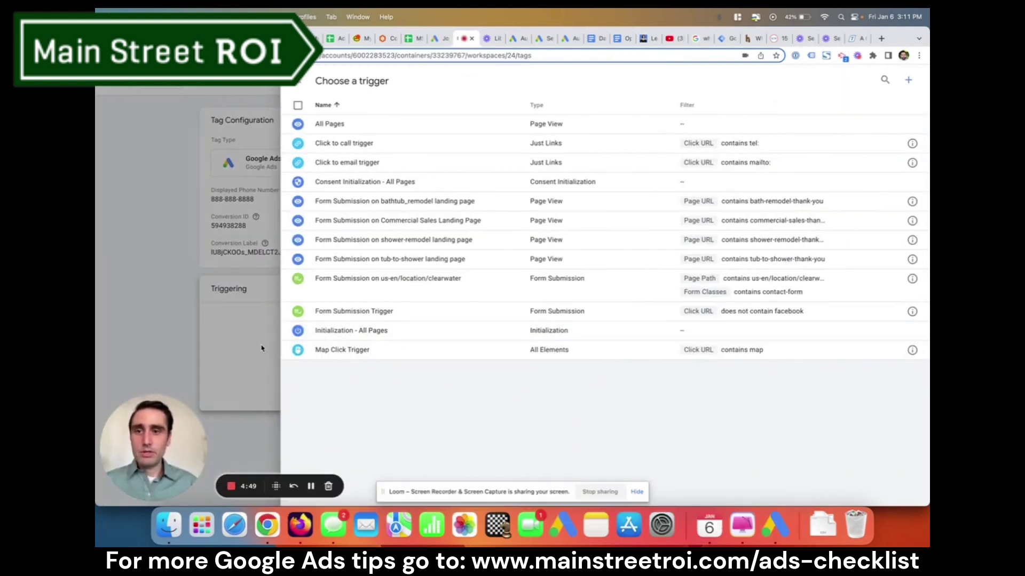
# - Set the calls tag's trigger to All Pages and save it as 'Google Ads Calls from Website Conversion'
pyautogui.click(495, 126)
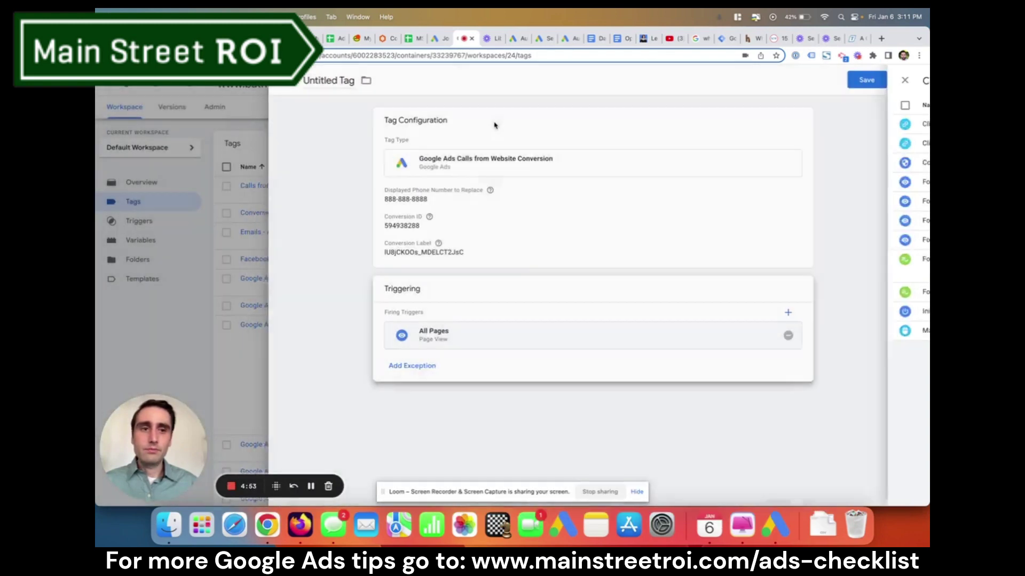
pyautogui.click(877, 80)
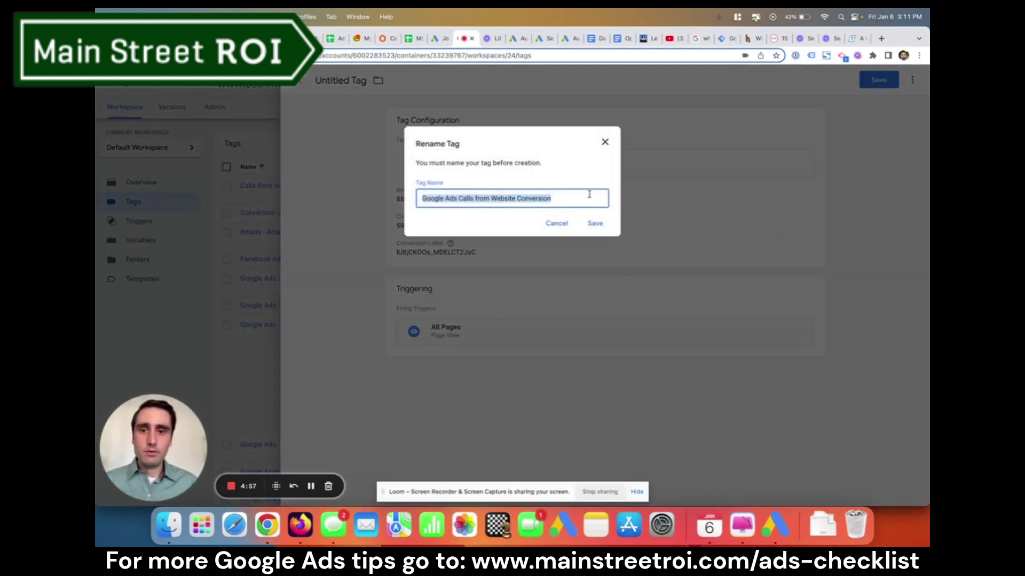
pyautogui.click(595, 223)
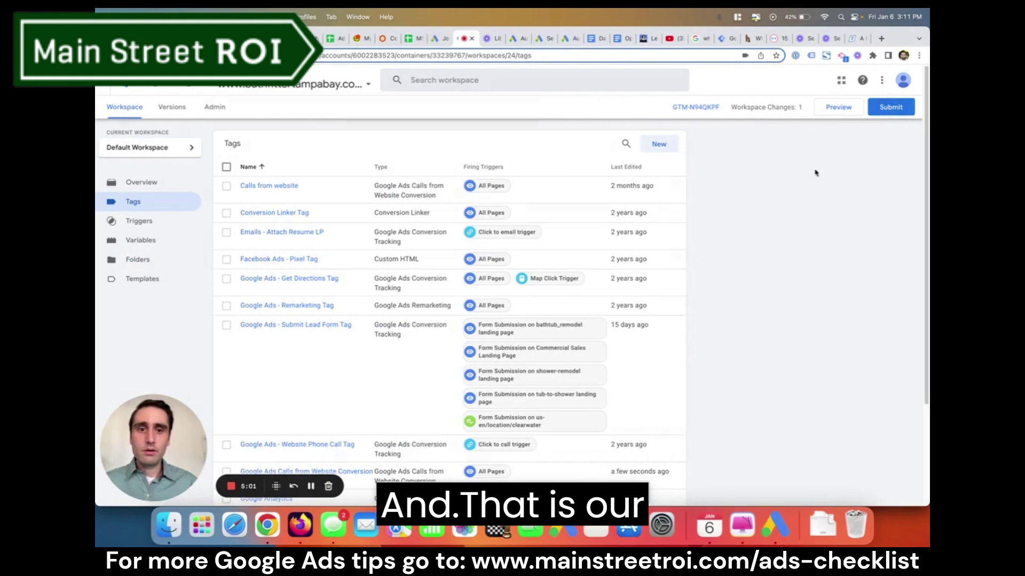
pyautogui.scroll(-3, 701, 239)
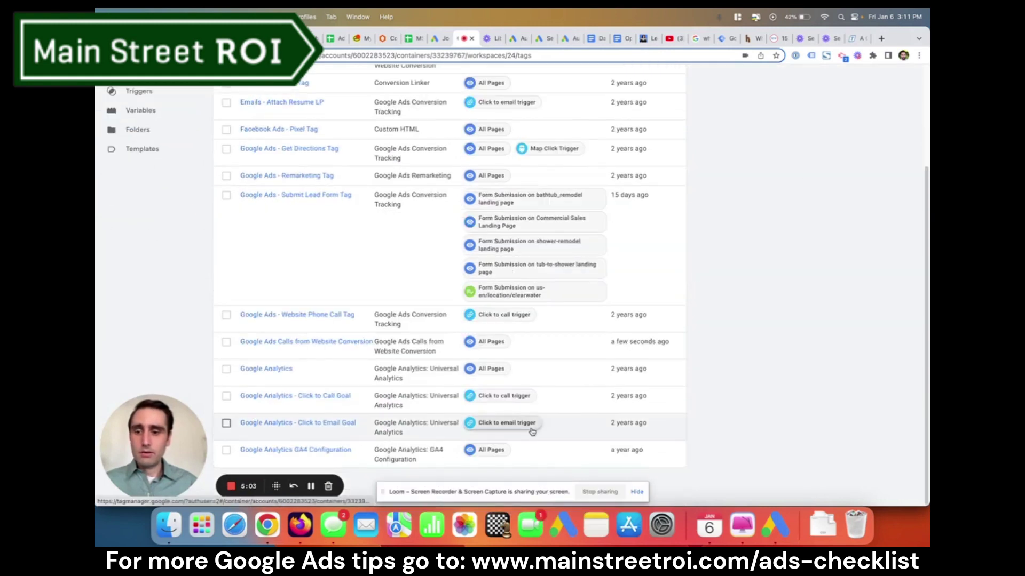
pyautogui.scroll(3, 791, 344)
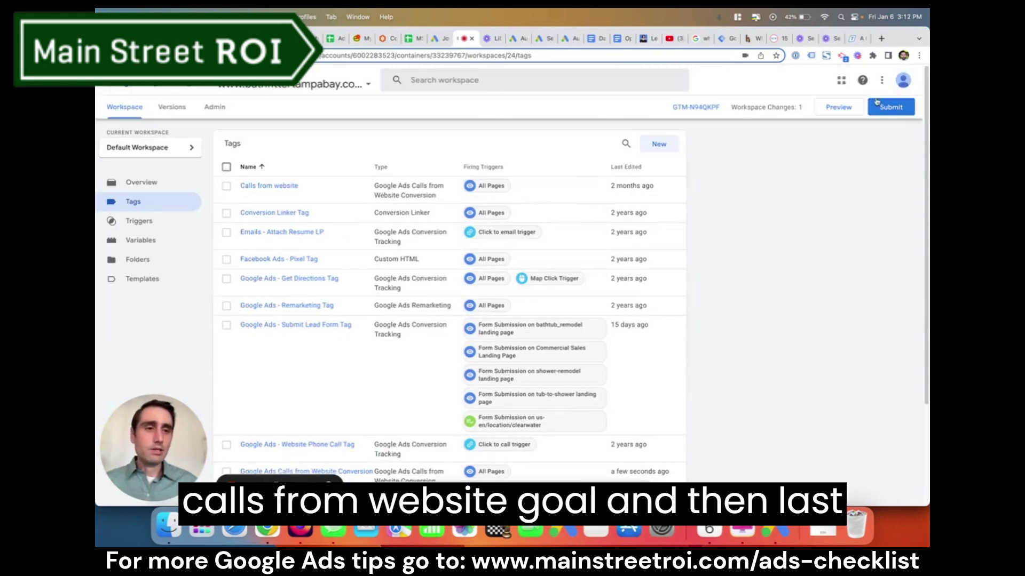